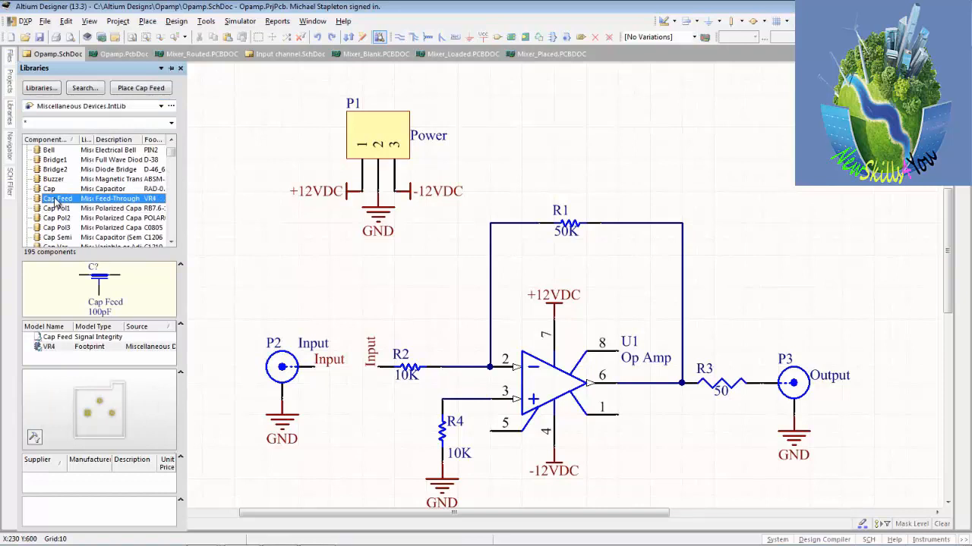
# Step: Compare the symbols and footprints of the plain, feed-through, polarized and semiconductor capacitors in the Miscellaneous Devices library
pyautogui.press('Down')
pyautogui.press('Down')
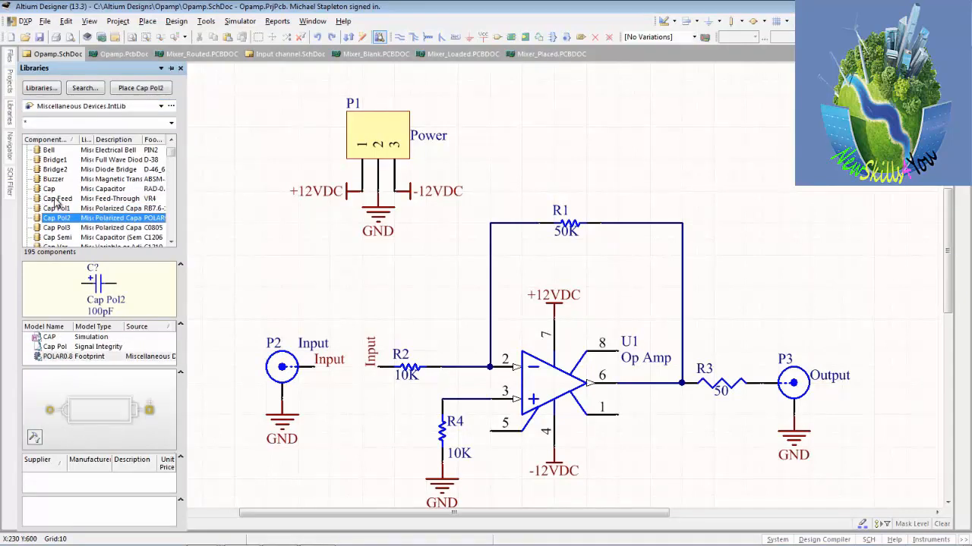
pyautogui.press('Down')
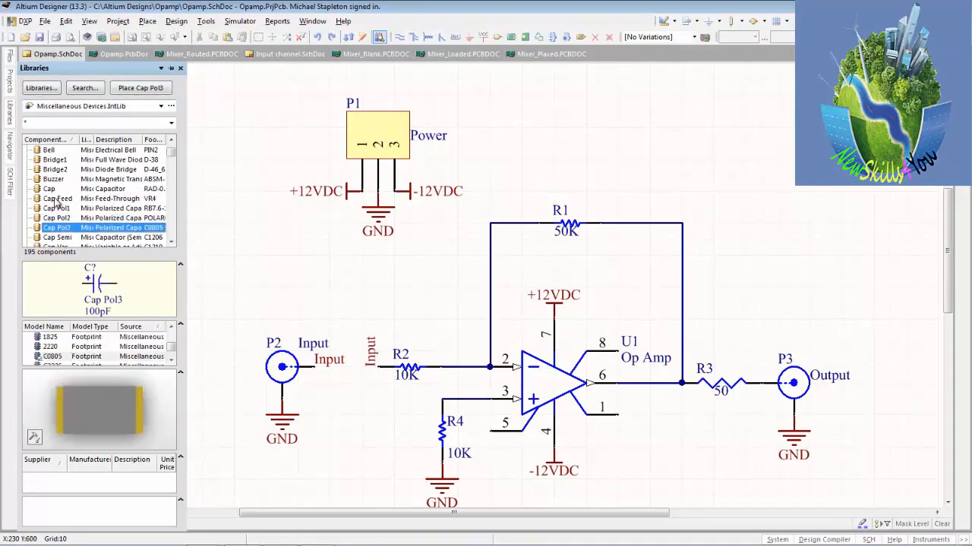
pyautogui.press('Down')
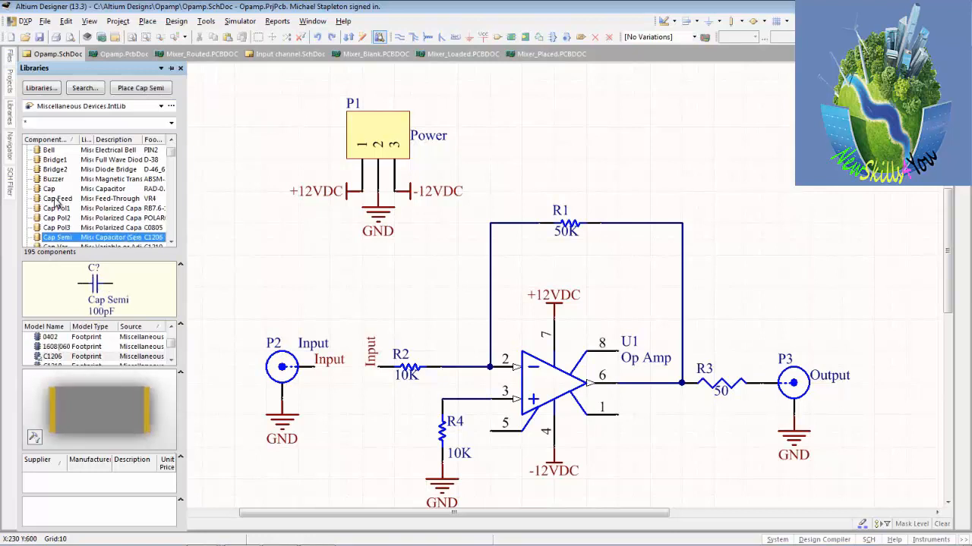
pyautogui.press('Up')
pyautogui.press('Up')
pyautogui.press('Up')
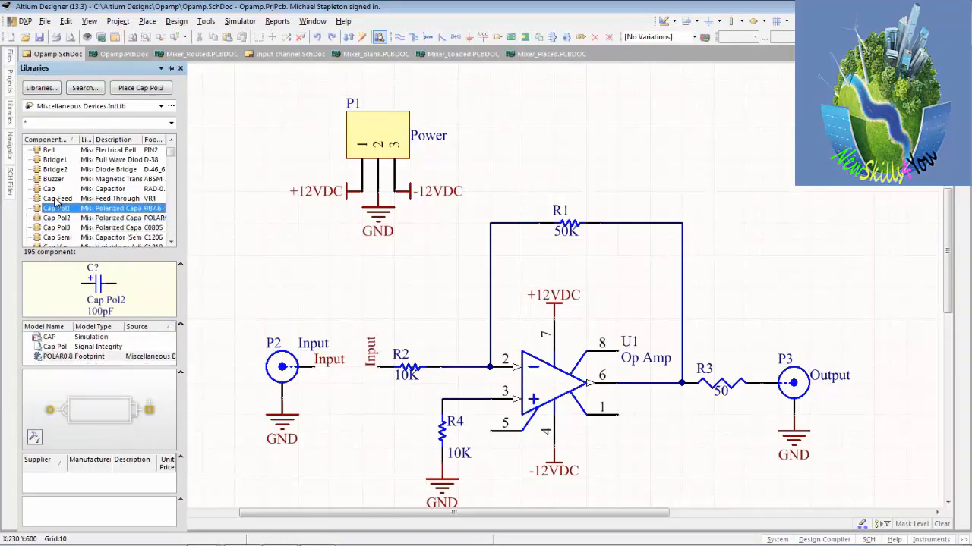
pyautogui.press('Up')
pyautogui.press('Up')
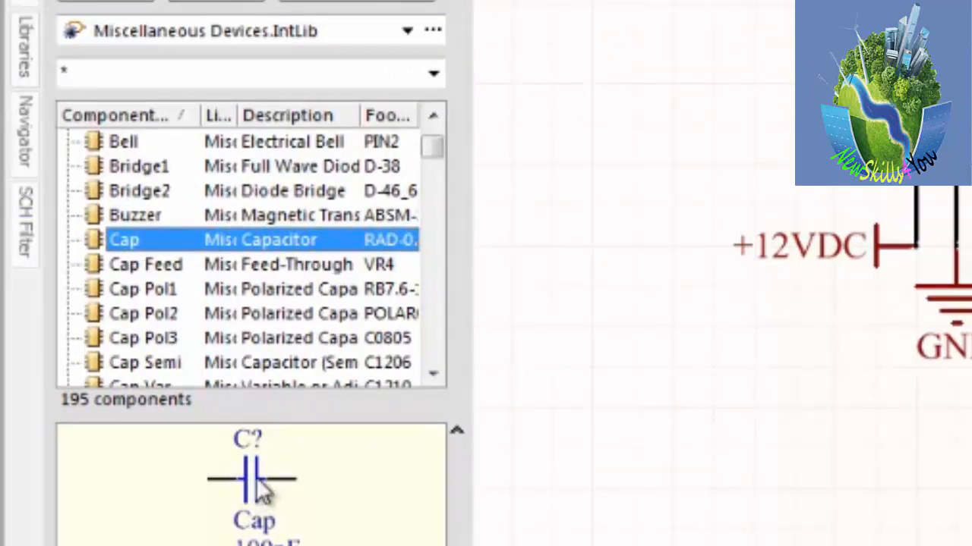
pyautogui.click(161, 289)
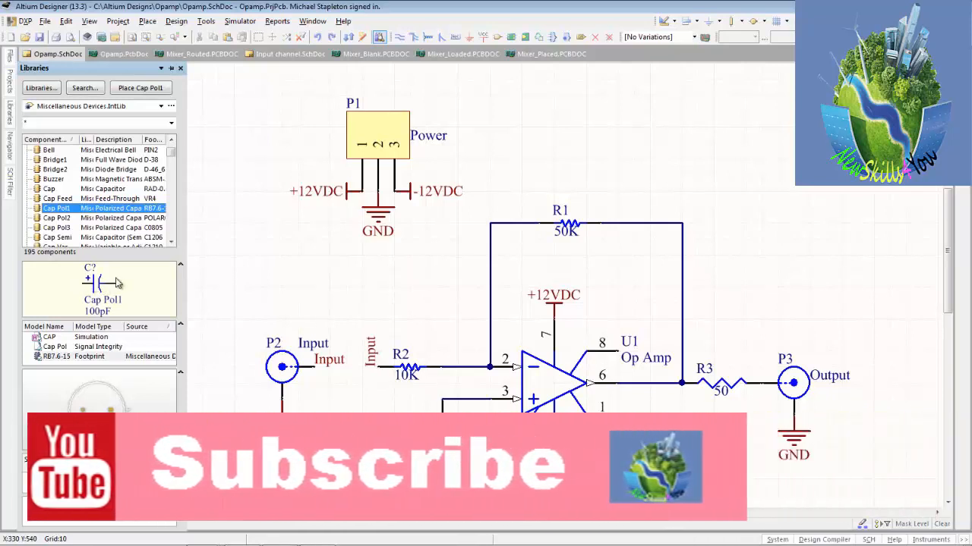
# Step: Start placing the non-polarized Cap component with its comment hidden and its value set to 100nF
pyautogui.click(108, 188)
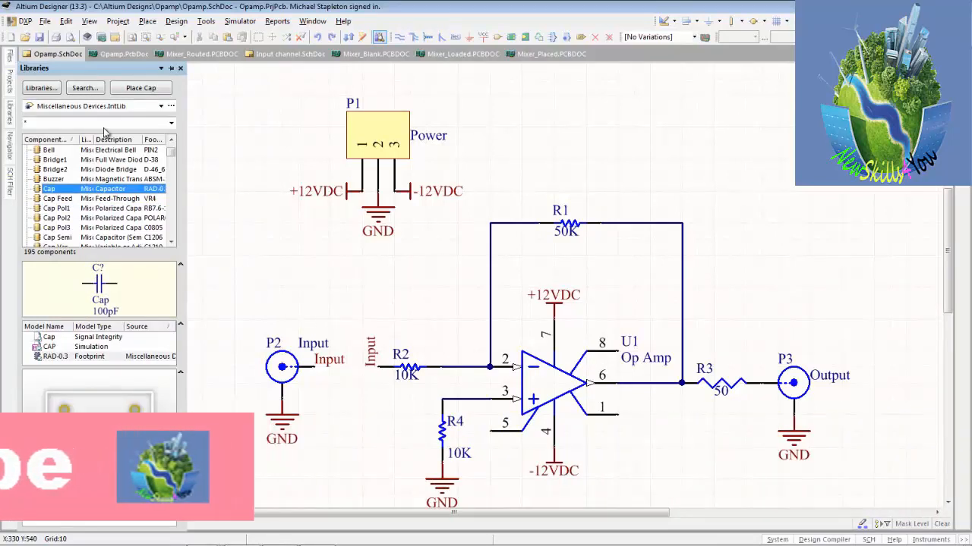
pyautogui.click(141, 88)
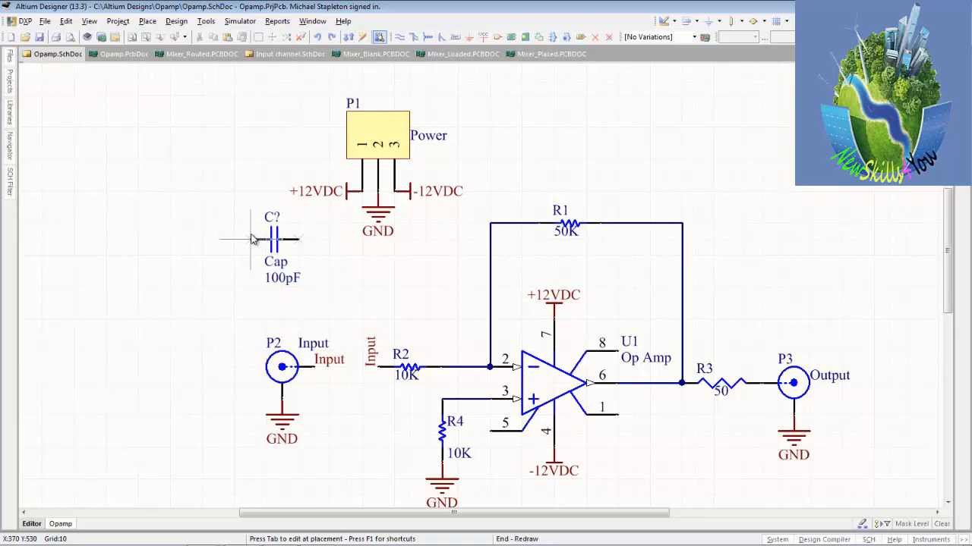
pyautogui.press('Tab')
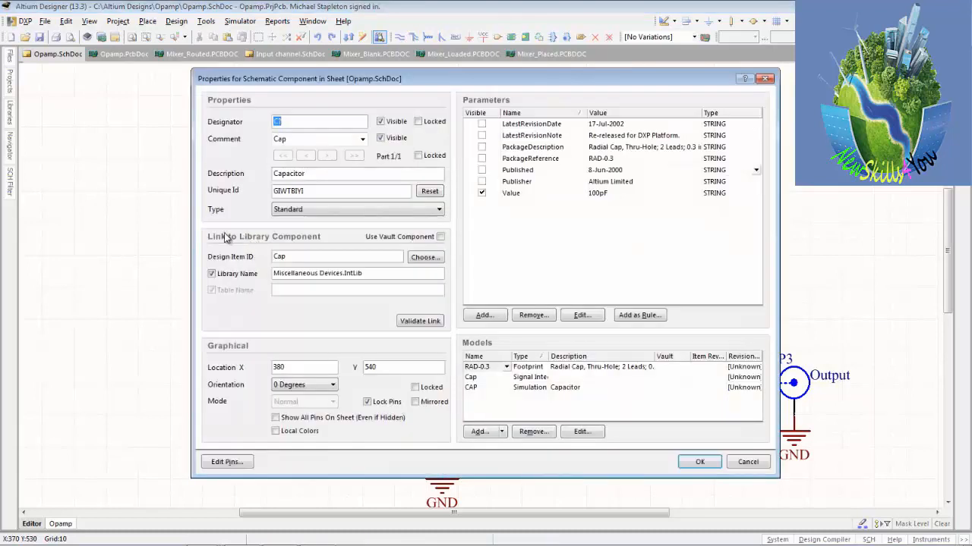
pyautogui.click(381, 140)
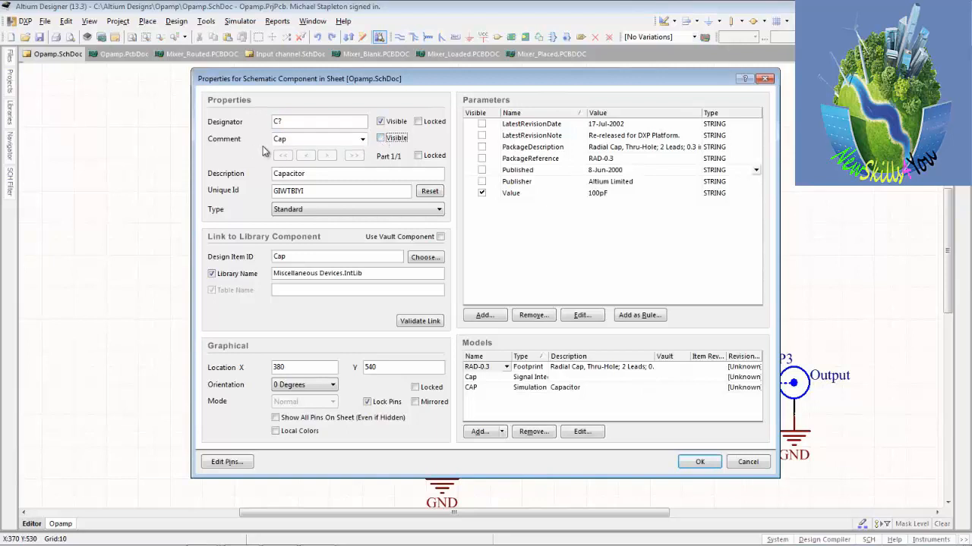
pyautogui.doubleClick(597, 194)
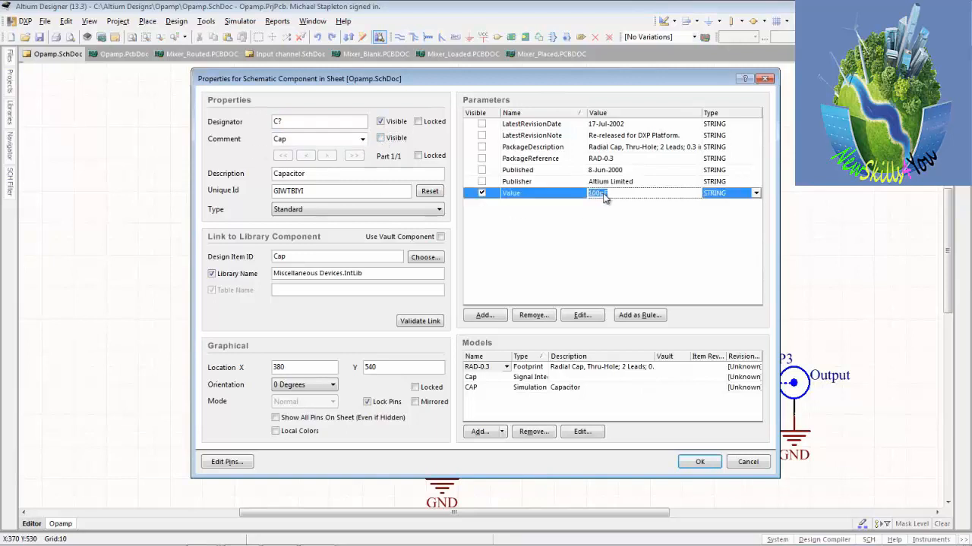
pyautogui.click(605, 195)
pyautogui.click(714, 465)
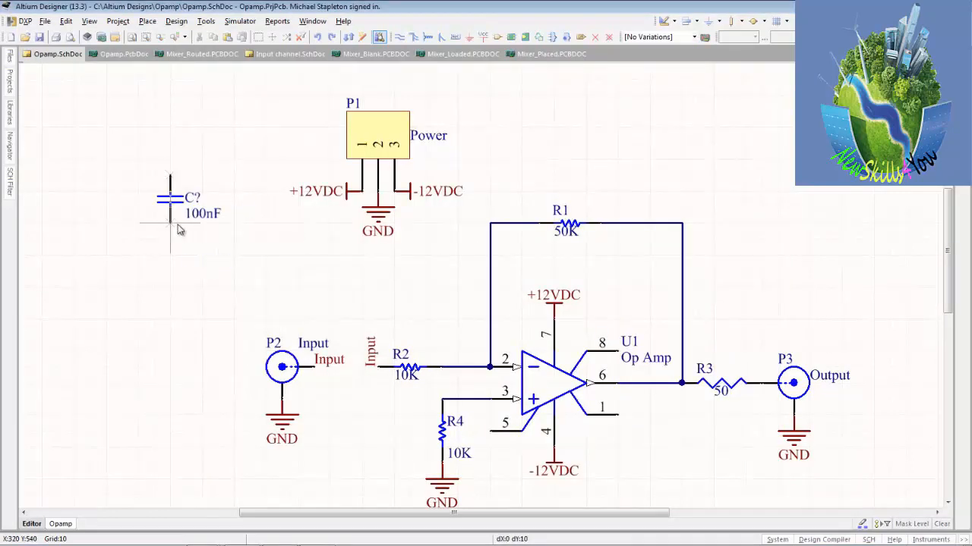
# Step: Place four 100nF capacitors: vertical ones on either side of P1, horizontal ones beside the op amp's +12VDC and -12VDC ports
pyautogui.click(139, 240)
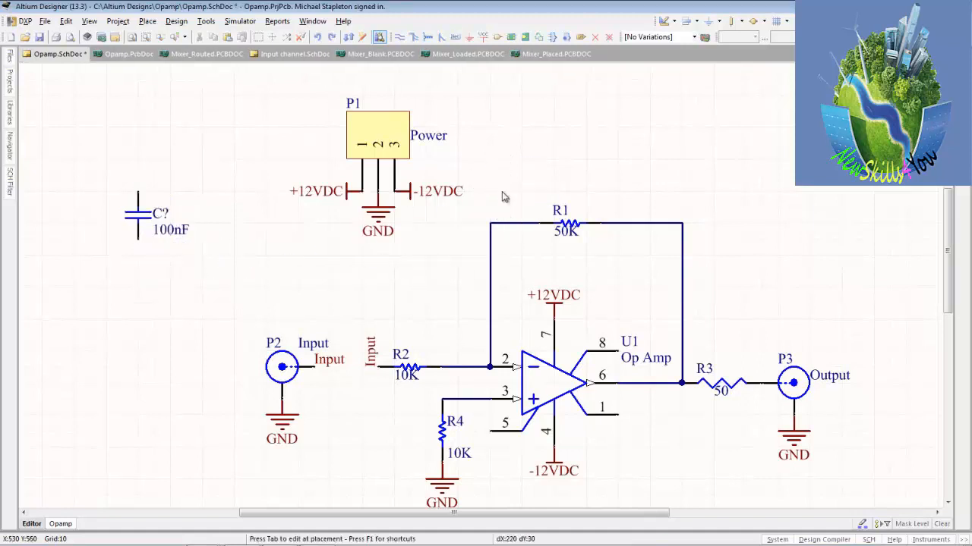
pyautogui.click(521, 160)
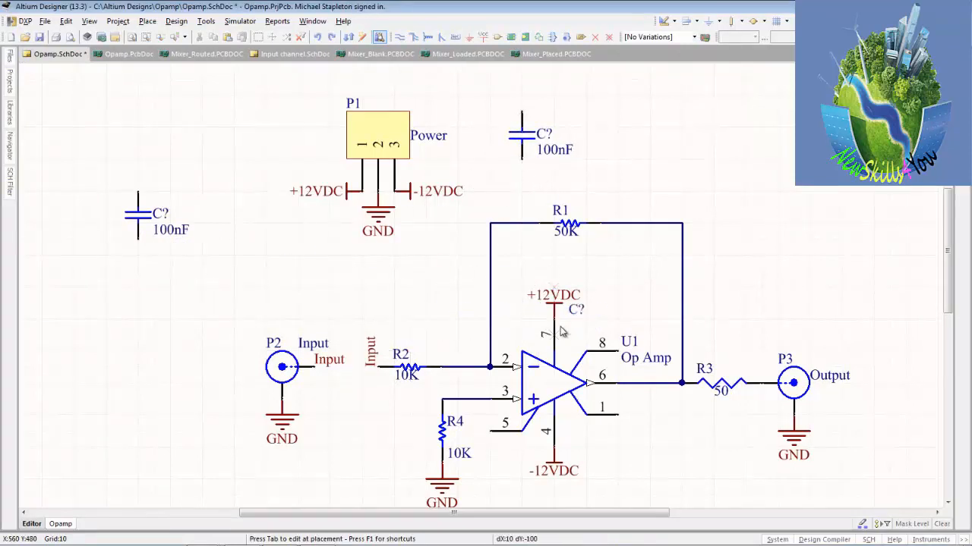
pyautogui.press('space')
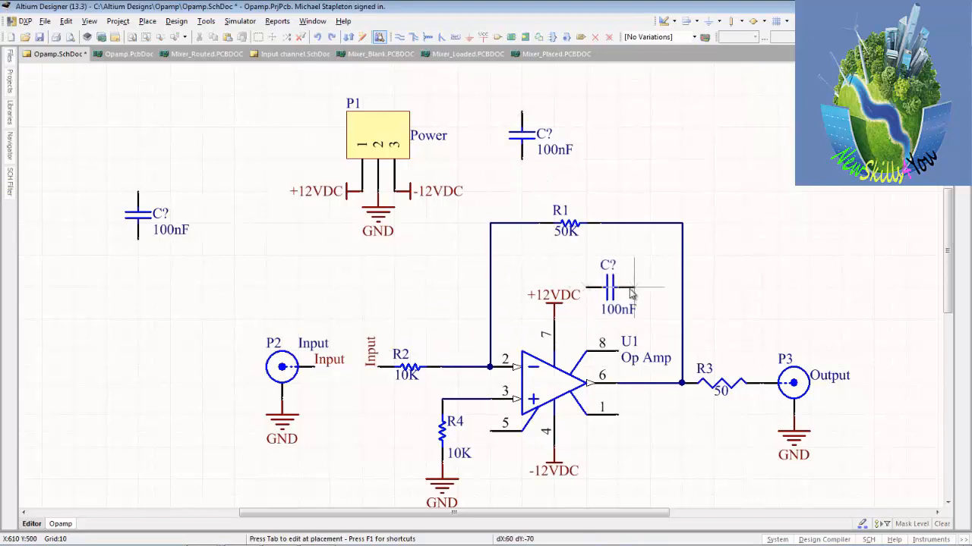
pyautogui.click(630, 293)
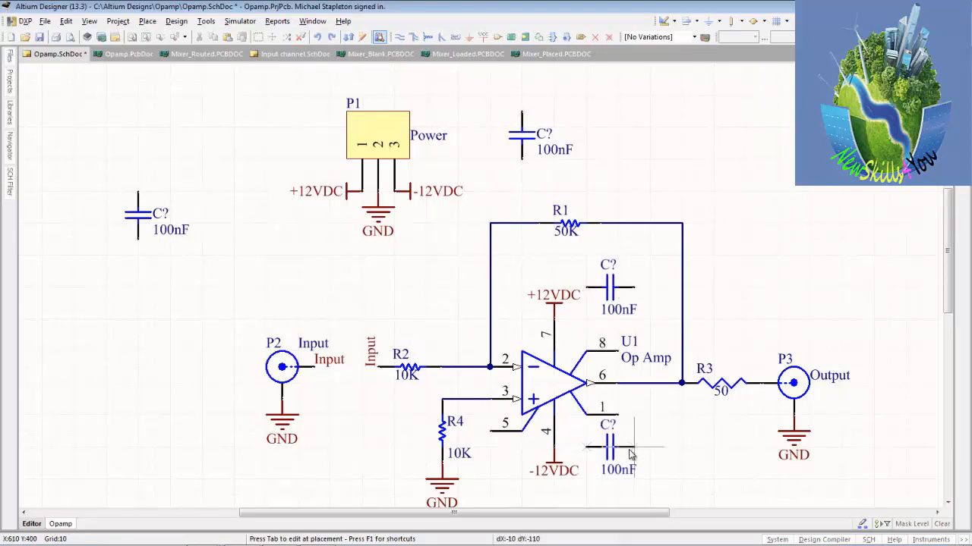
pyautogui.press('End')
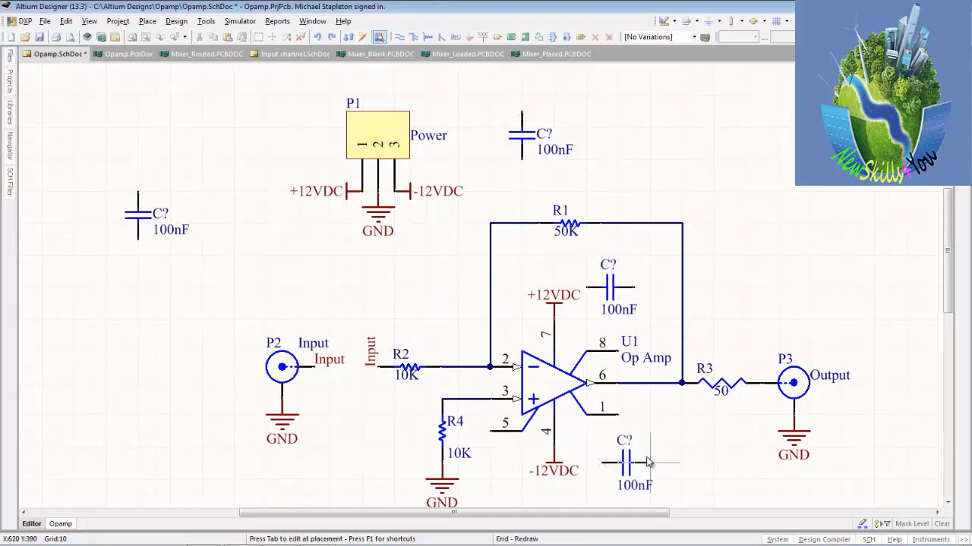
pyautogui.click(649, 461)
pyautogui.rightClick(430, 301)
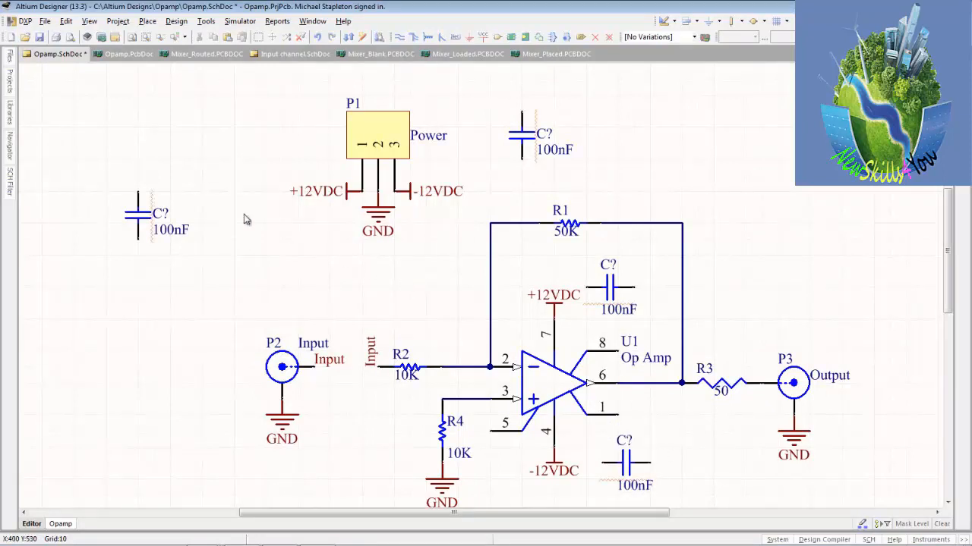
# Step: Start placing a vertical Cap Pol1 polarized capacitor with its value set to 100uF and its comment hidden
pyautogui.moveTo(13, 118)
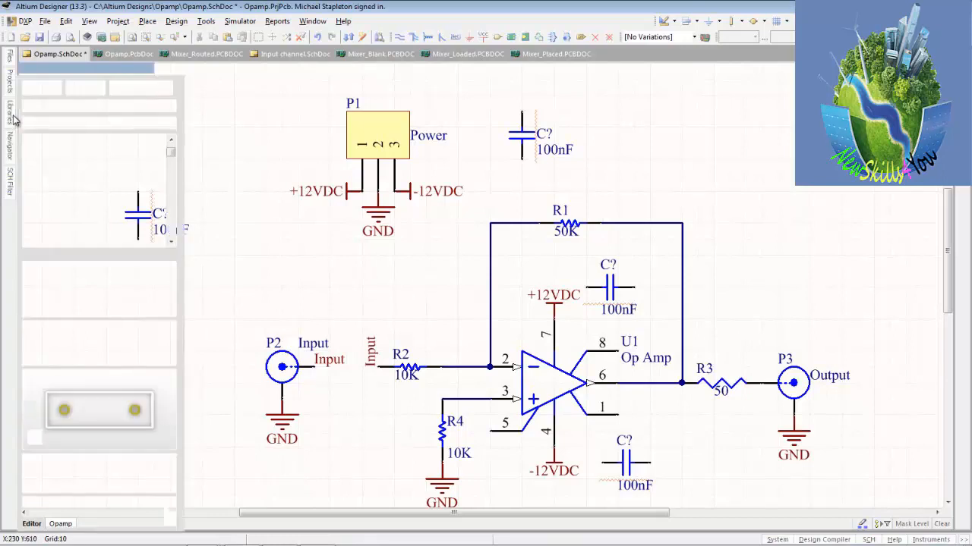
pyautogui.click(65, 208)
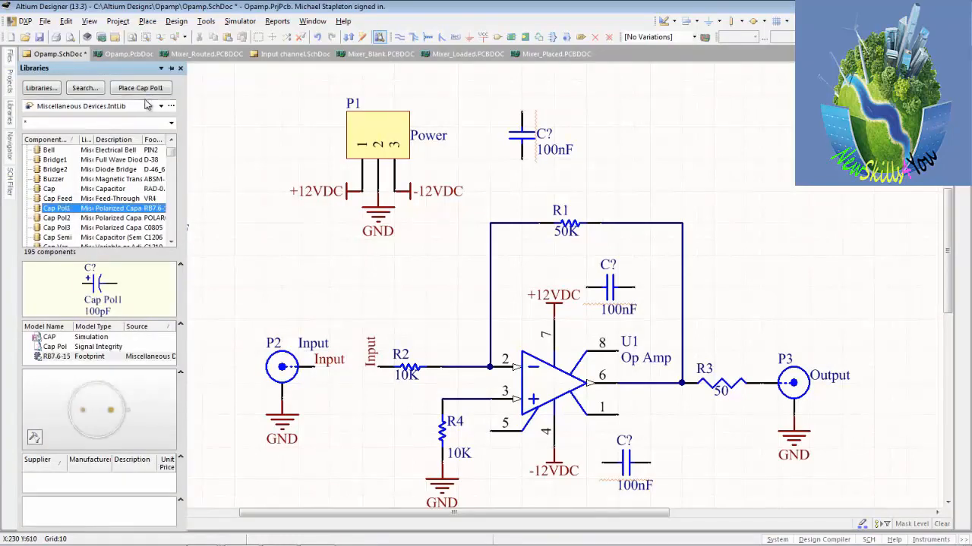
pyautogui.click(143, 88)
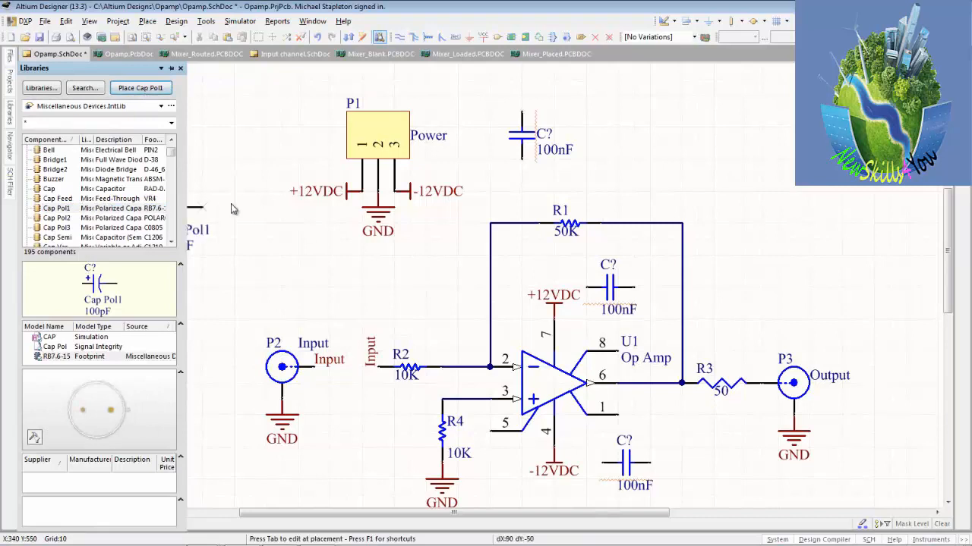
pyautogui.press('space')
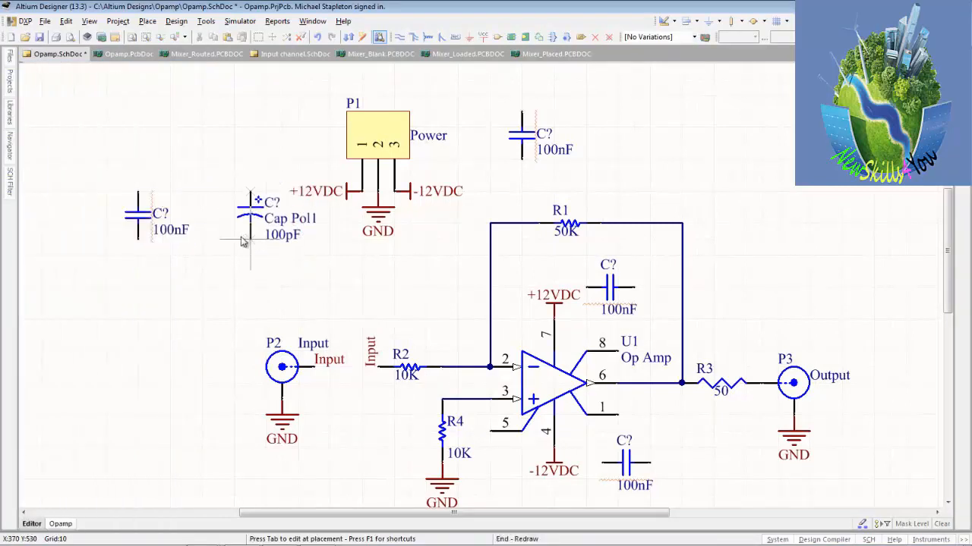
pyautogui.press('Tab')
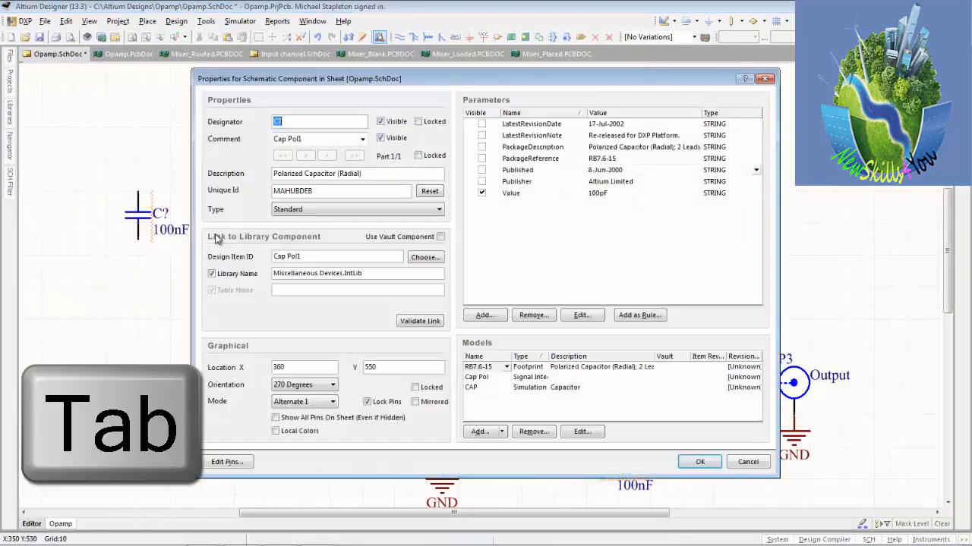
pyautogui.click(599, 192)
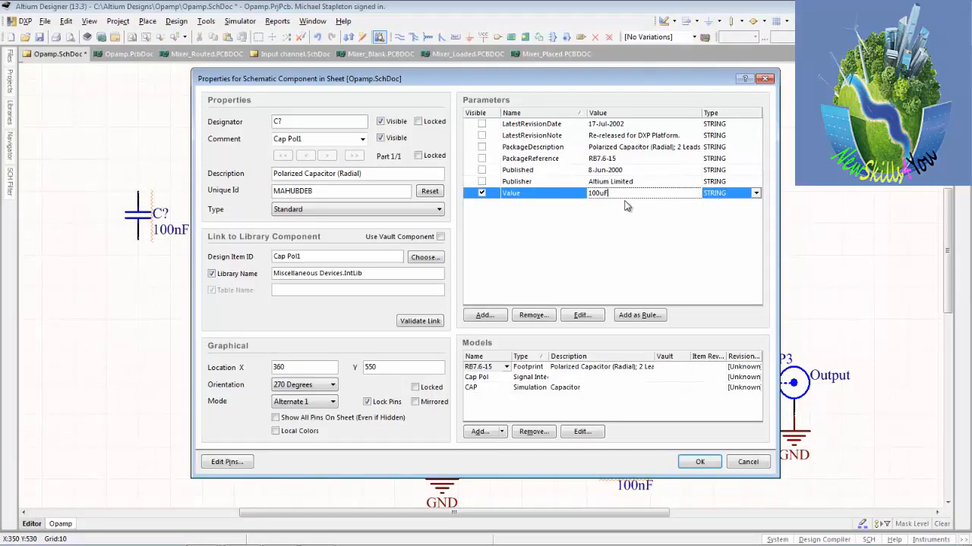
pyautogui.click(380, 138)
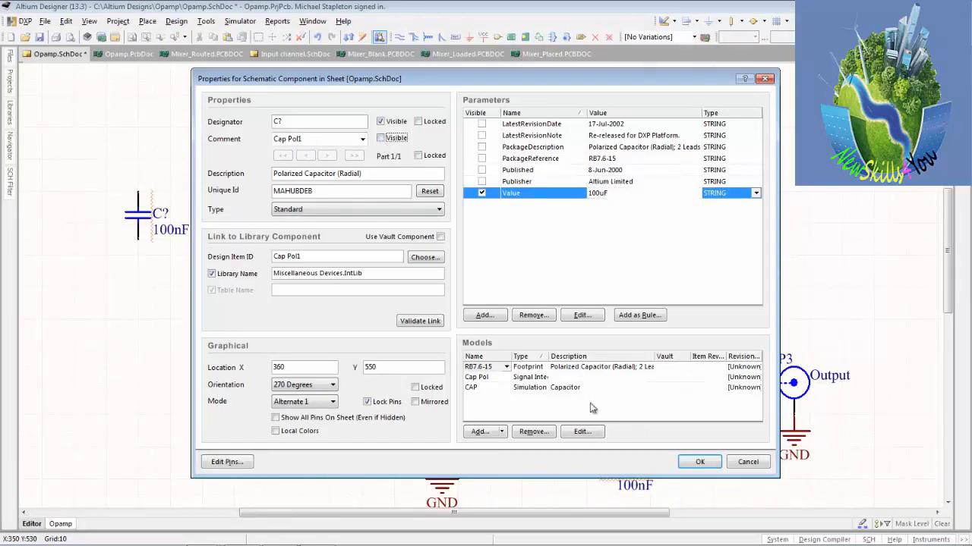
pyautogui.click(699, 461)
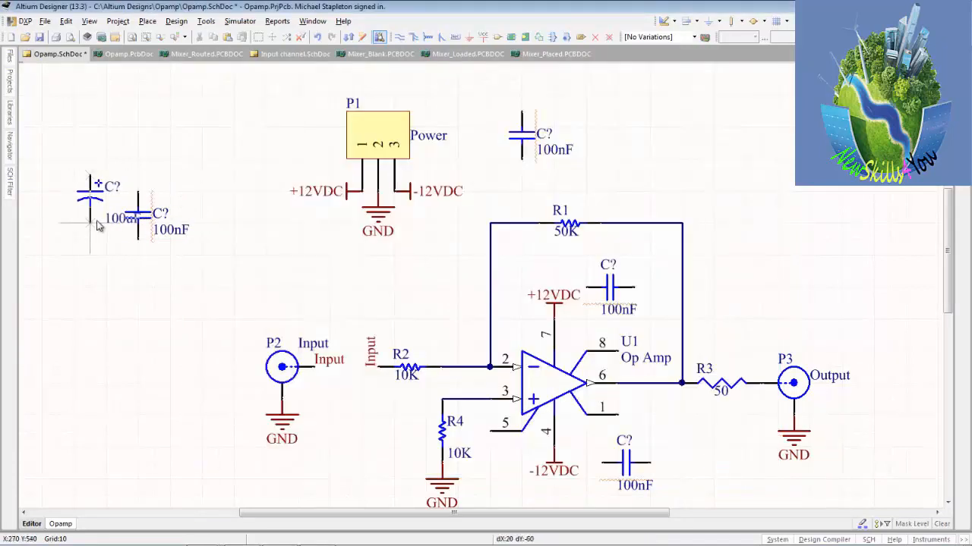
# Step: Place one 100uF capacitor beside each vertical 100nF capacitor, with the positive side down on the one right of P1
pyautogui.click(202, 239)
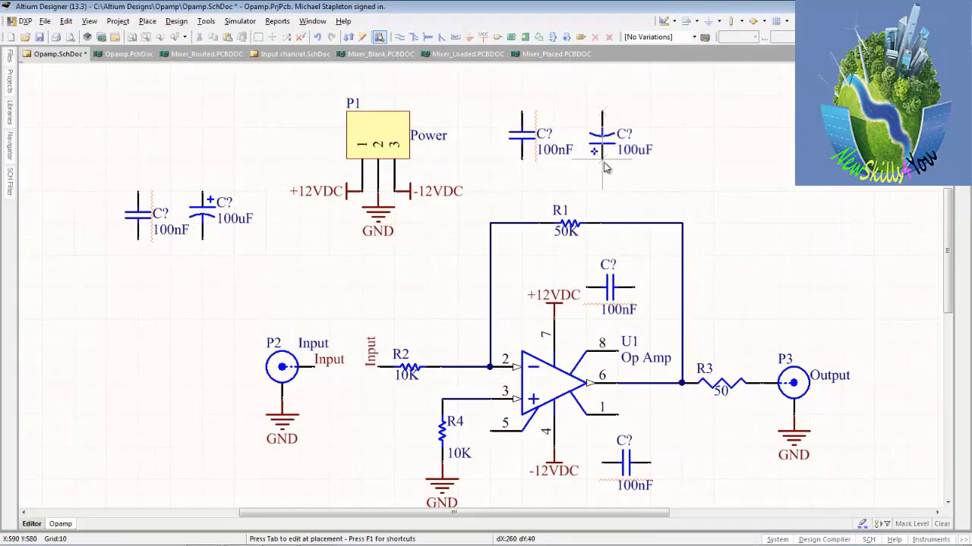
pyautogui.click(600, 169)
pyautogui.rightClick(772, 187)
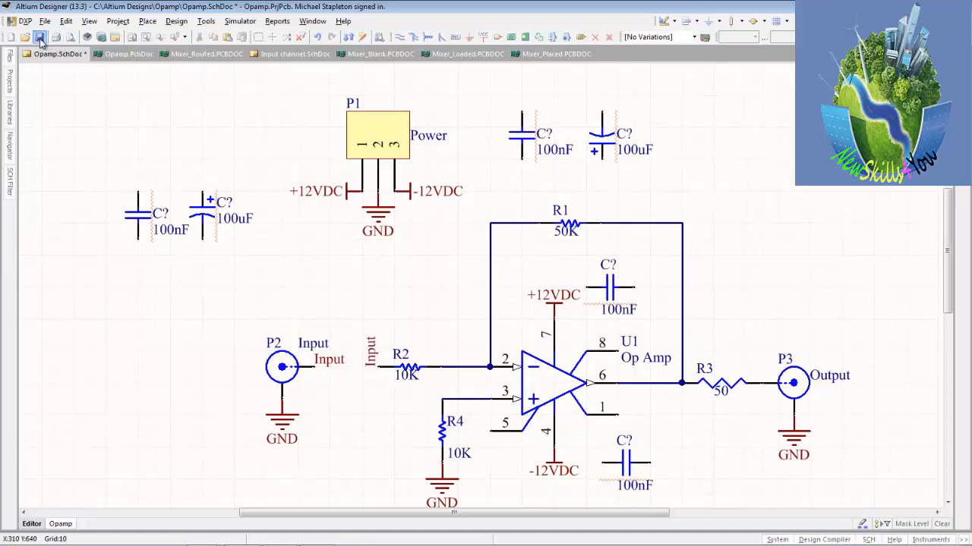
# Step: Annotate the schematic quietly to number the new capacitors, accepting the designator changes, and save the document
pyautogui.click(205, 21)
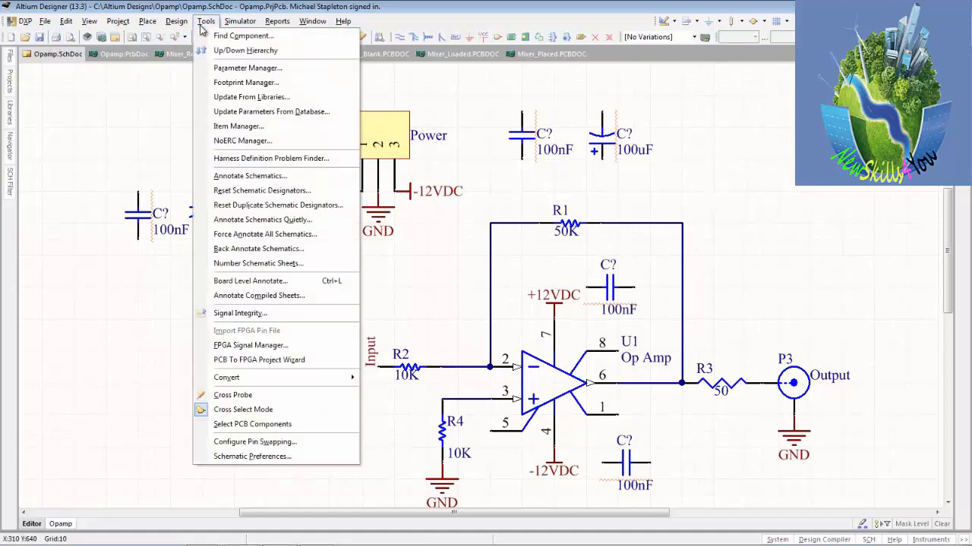
pyautogui.click(302, 221)
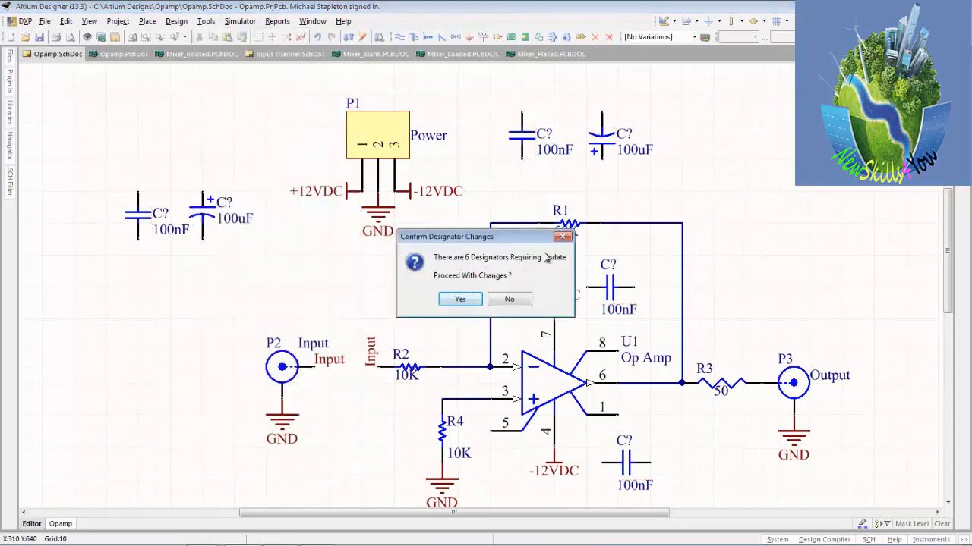
pyautogui.click(458, 300)
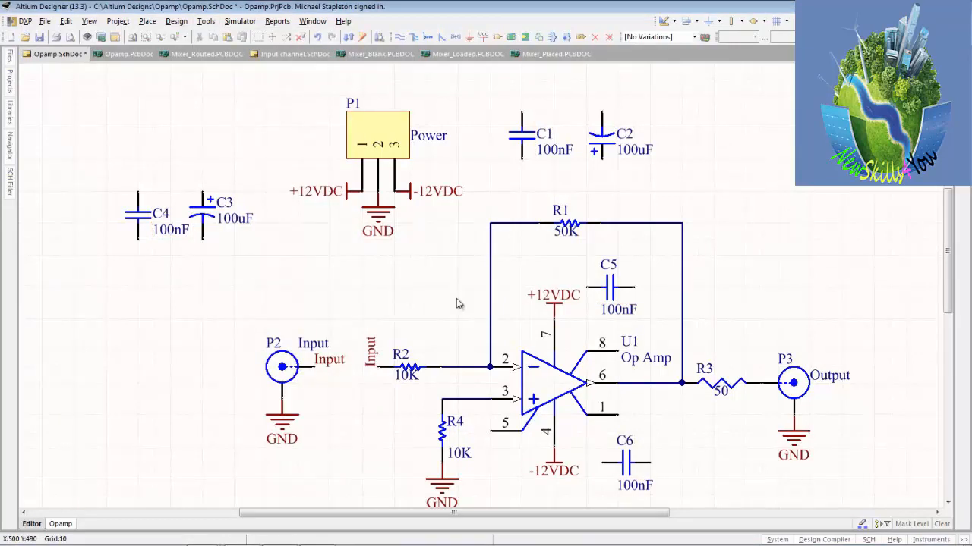
pyautogui.click(39, 36)
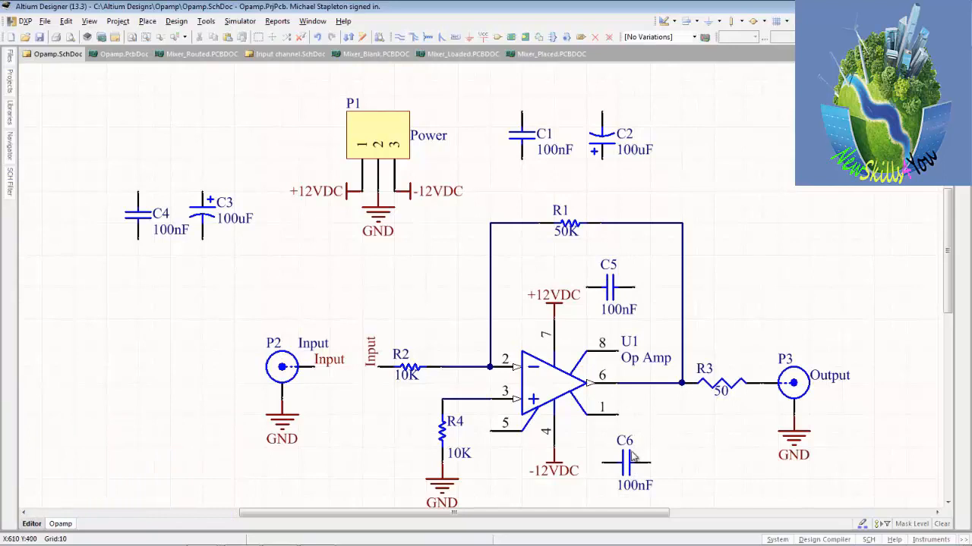
# Step: Align C6 directly below C5 and shift C3 and C4 together farther away from connector P1
pyautogui.moveTo(629, 469); pyautogui.dragTo(581, 470)
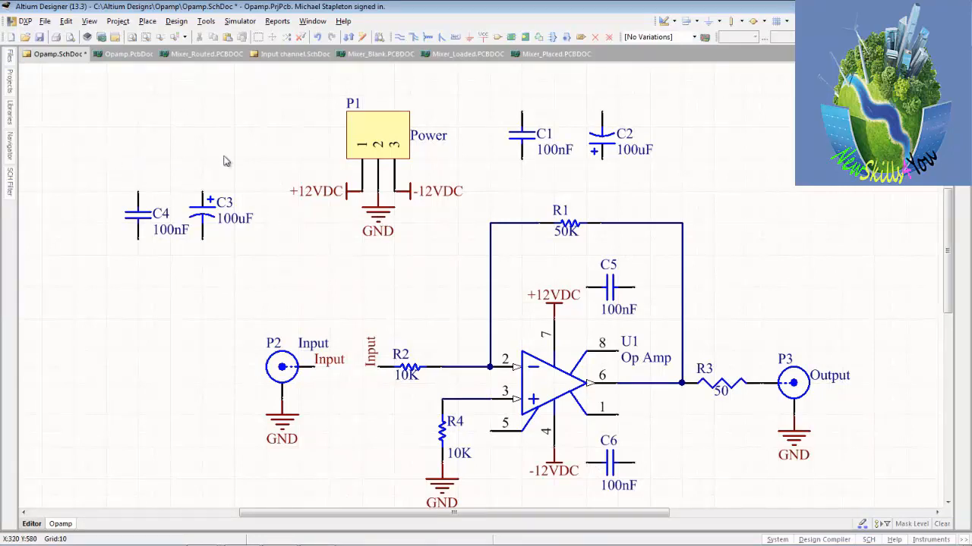
pyautogui.moveTo(68, 132); pyautogui.dragTo(296, 294)
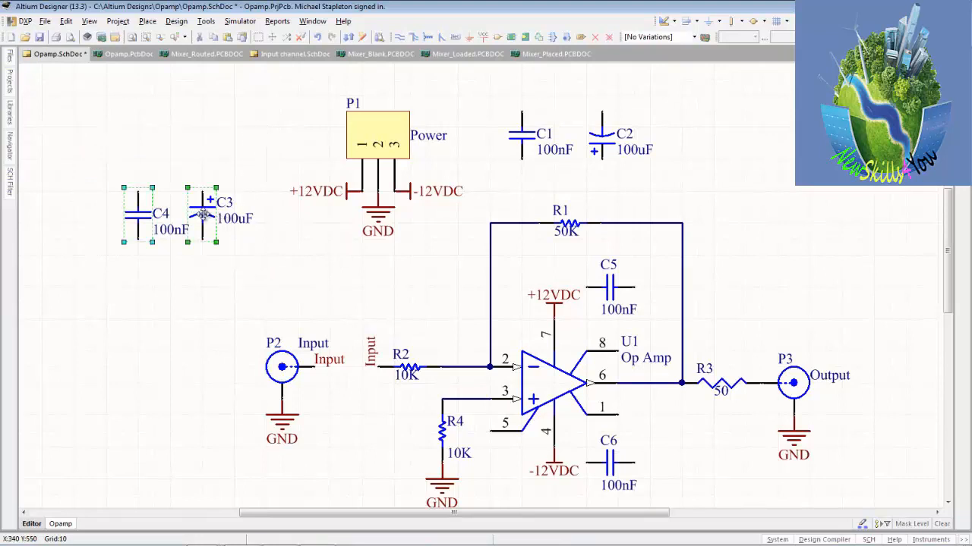
pyautogui.moveTo(203, 214); pyautogui.dragTo(174, 187)
# Step: Move connector P1 with its power ports next to C3, and bring C1 and C2 level with C3 and C4 on P1's opposite side
pyautogui.moveTo(264, 88); pyautogui.dragTo(480, 267)
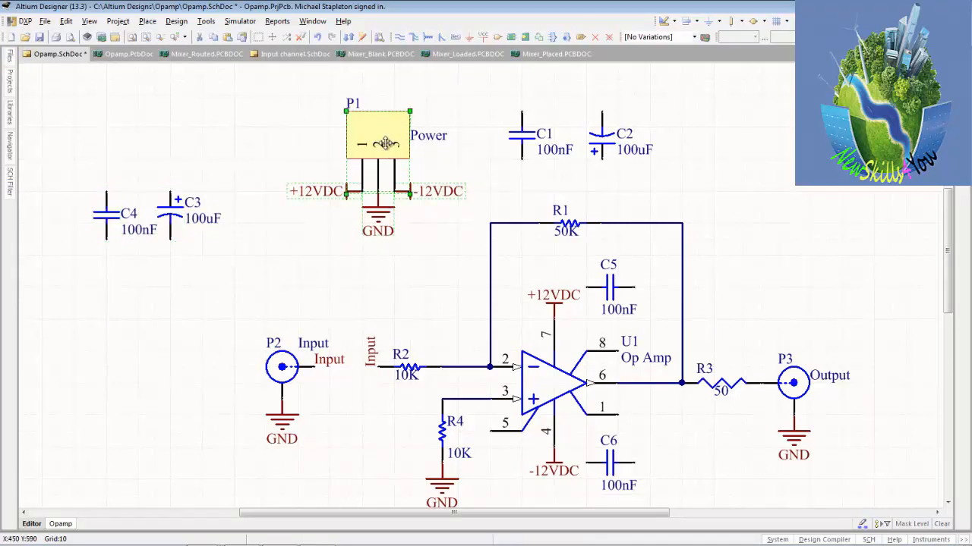
pyautogui.moveTo(370, 193)
pyautogui.mouseDown()
pyautogui.moveTo(371, 160)
pyautogui.moveTo(352, 158)
pyautogui.moveTo(355, 177)
pyautogui.moveTo(322, 193)
pyautogui.moveTo(253, 197)
pyautogui.mouseUp()
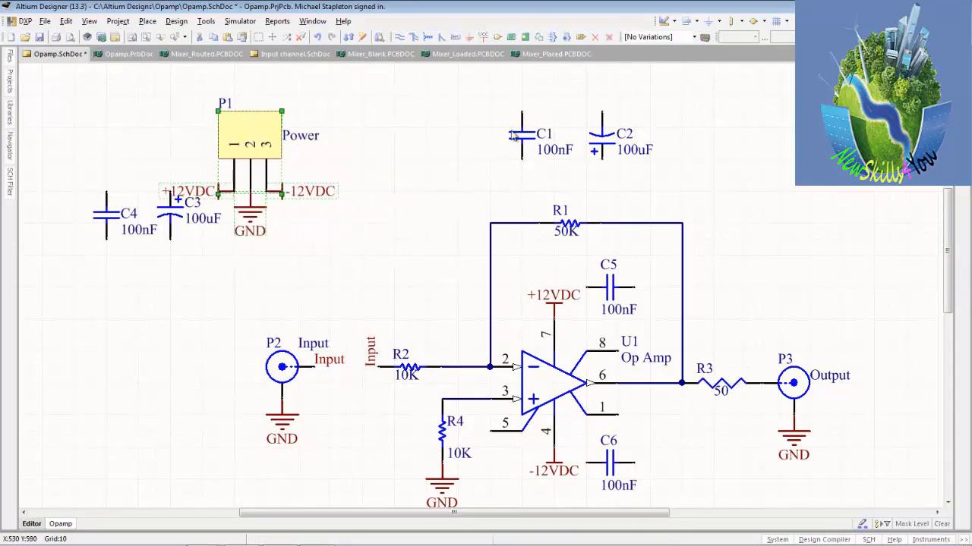
pyautogui.moveTo(482, 90); pyautogui.dragTo(683, 188)
pyautogui.moveTo(603, 136); pyautogui.dragTo(418, 242)
pyautogui.click(423, 154)
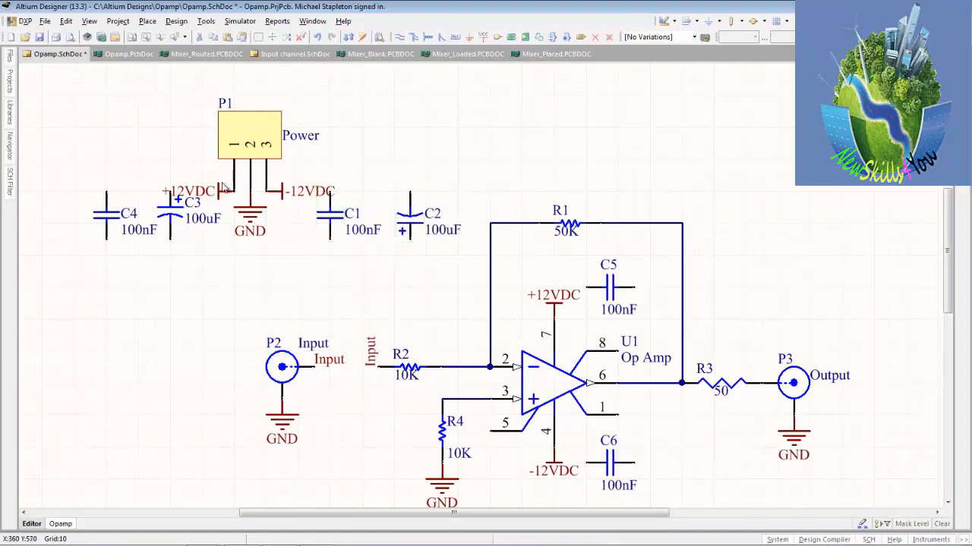
# Step: Relocate P1's power ports: +12VDC upright above C4, -12VDC upright above C2, and GND below pin 2 level with the capacitors' lower ends
pyautogui.moveTo(218, 194); pyautogui.dragTo(102, 199)
pyautogui.press('space')
pyautogui.moveTo(286, 196); pyautogui.dragTo(416, 201)
pyautogui.press('space')
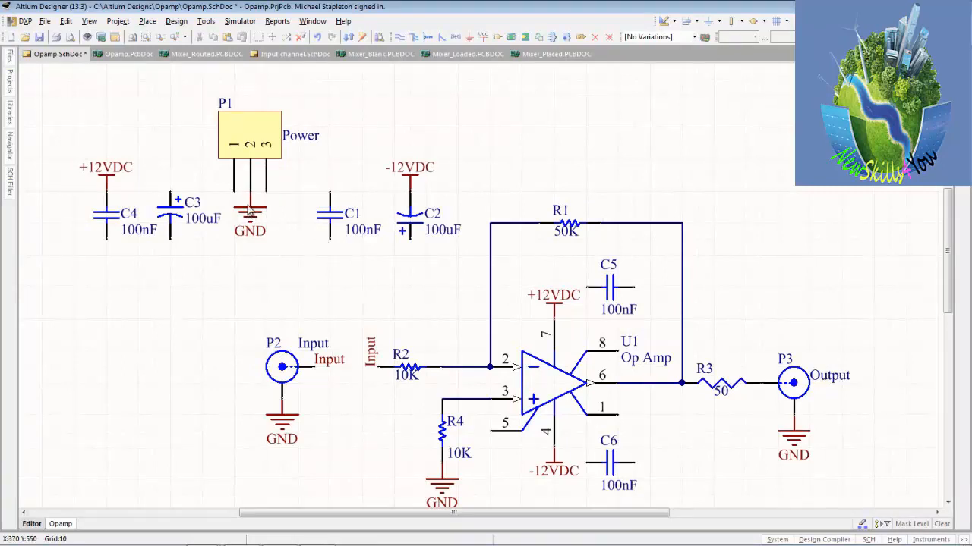
pyautogui.moveTo(249, 213); pyautogui.dragTo(250, 260)
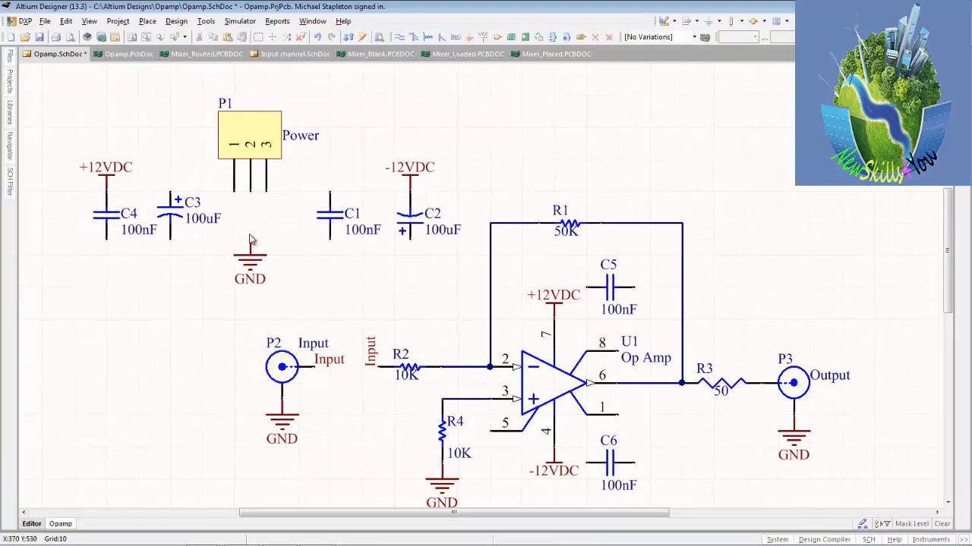
# Step: Wire the +12VDC rail from C4 through C3 to P1 pin 1, and the -12VDC rail from P1 pin 3 through C1 to C2
pyautogui.click(400, 37)
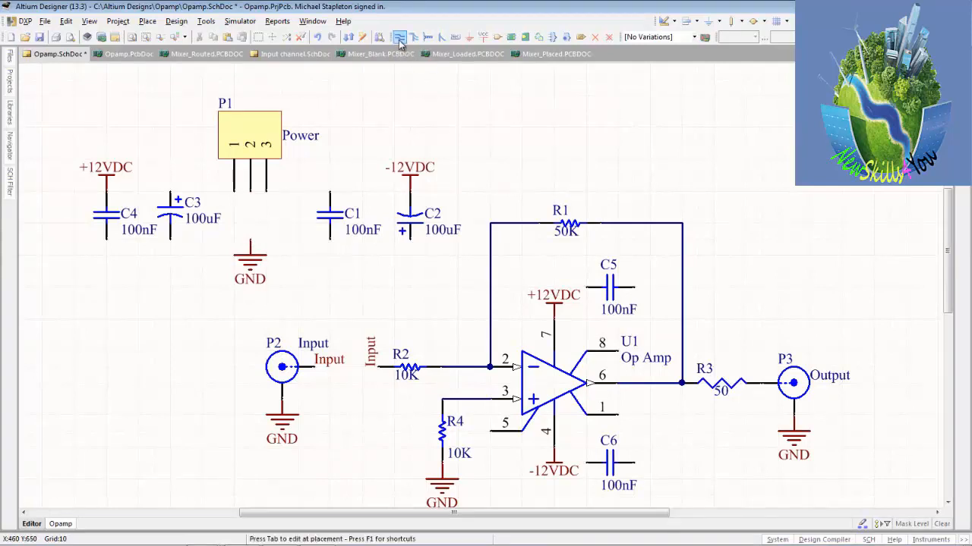
pyautogui.click(107, 194)
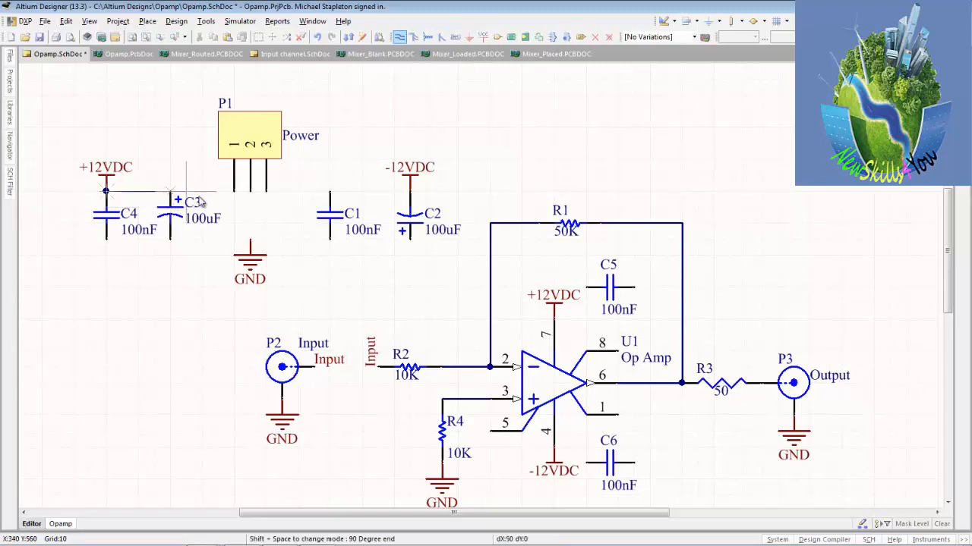
pyautogui.click(235, 201)
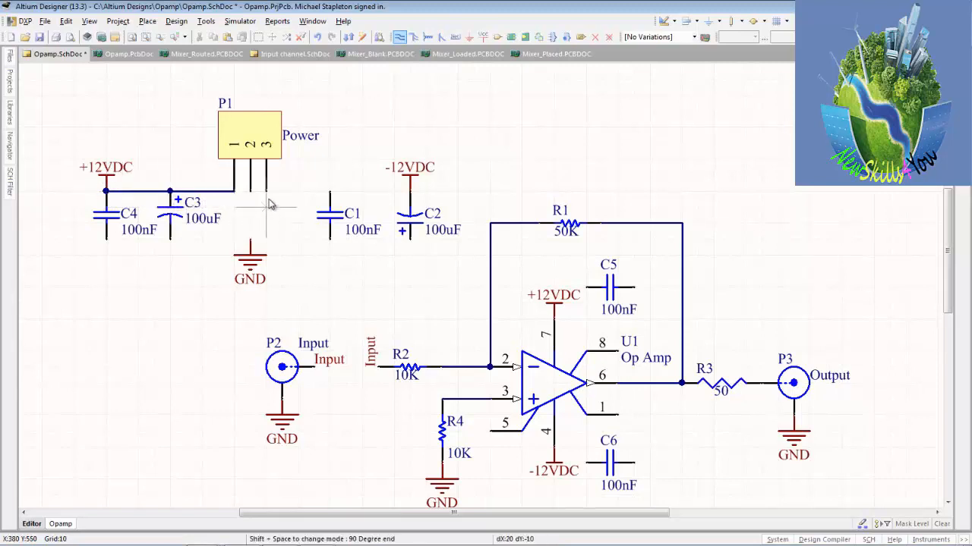
pyautogui.click(266, 191)
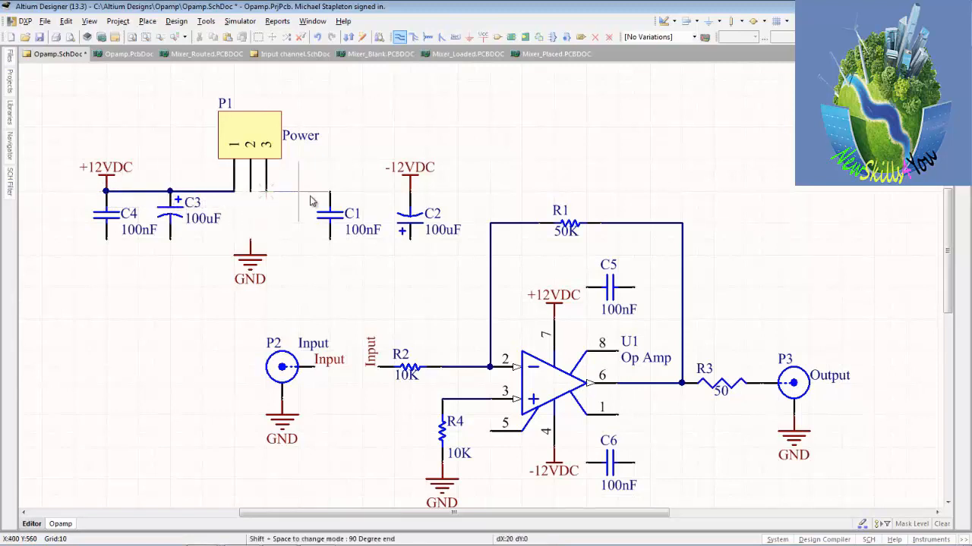
pyautogui.click(410, 191)
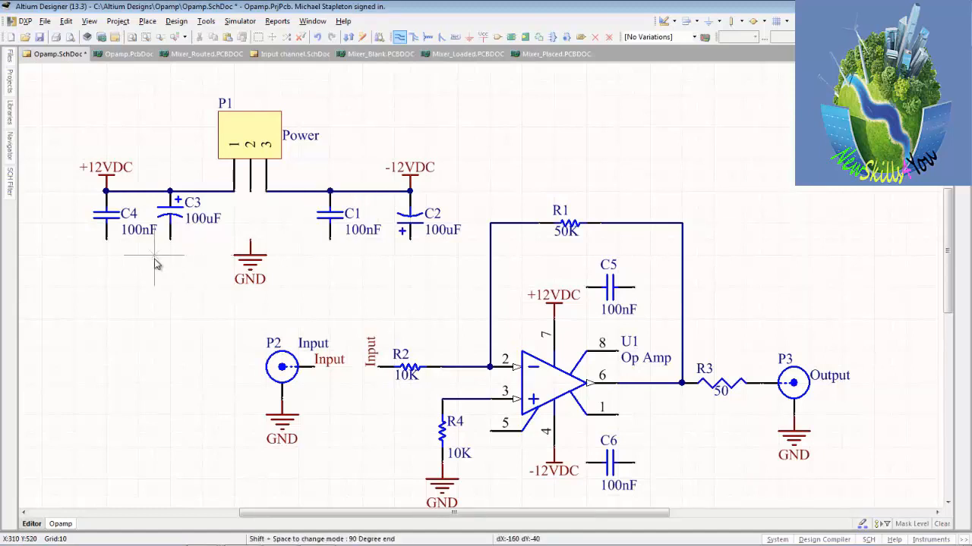
# Step: Wire the lower ends of C4, C3, C1 and C2 together through the GND port, and connect P1 pin 2 to that wire
pyautogui.click(106, 240)
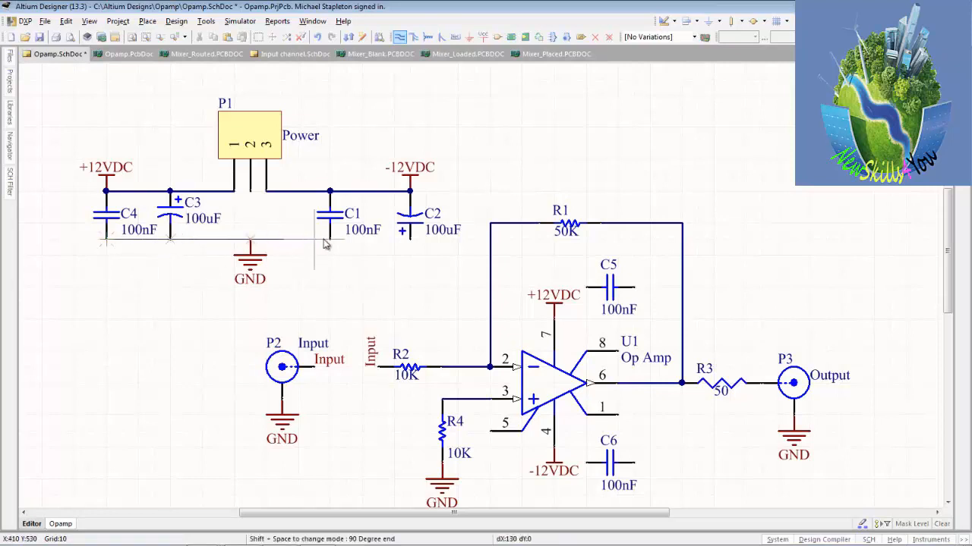
pyautogui.click(410, 240)
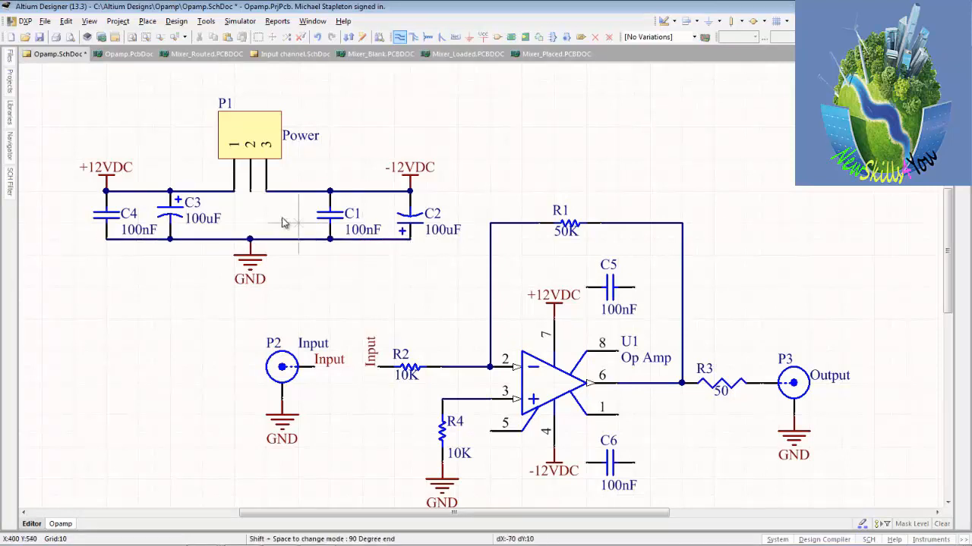
pyautogui.click(251, 190)
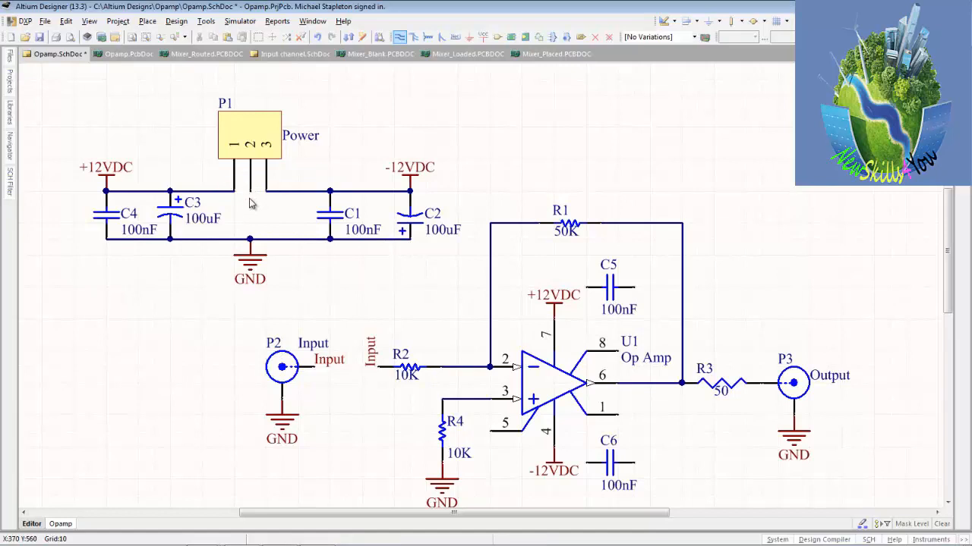
pyautogui.click(251, 239)
pyautogui.press('pageup')
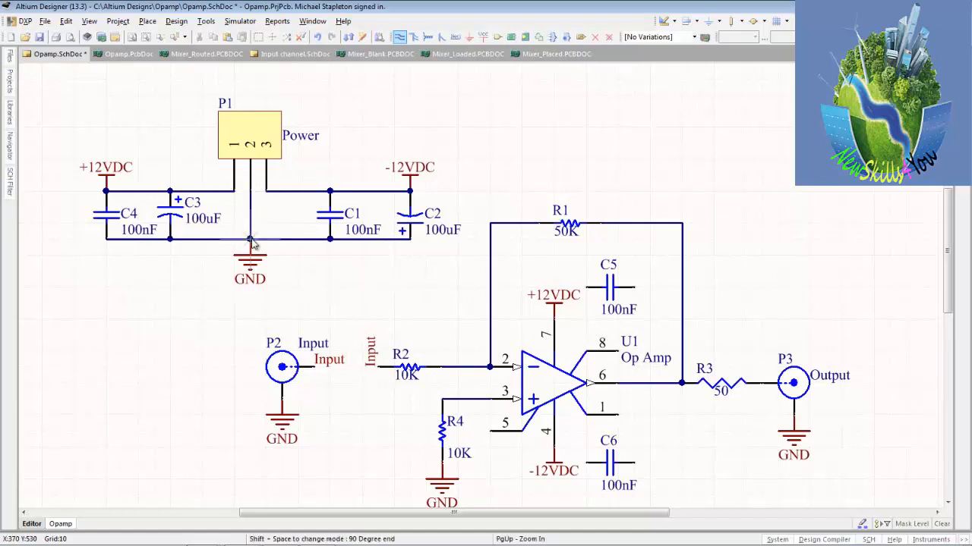
pyautogui.rightClick(434, 288)
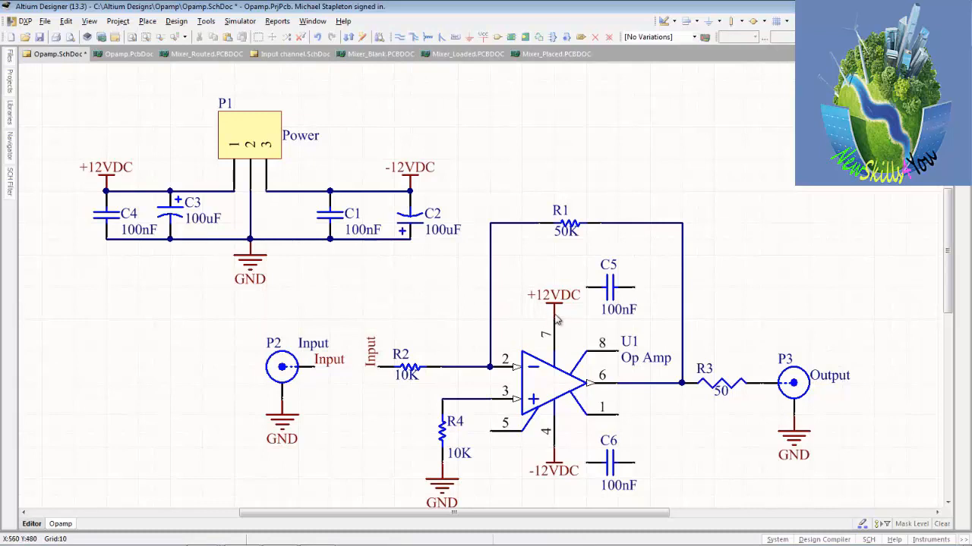
# Step: Move the +12VDC and -12VDC ports away from U1's supply pins and wire pin 7 to the +12VDC port and C5
pyautogui.moveTo(556, 321); pyautogui.dragTo(559, 296)
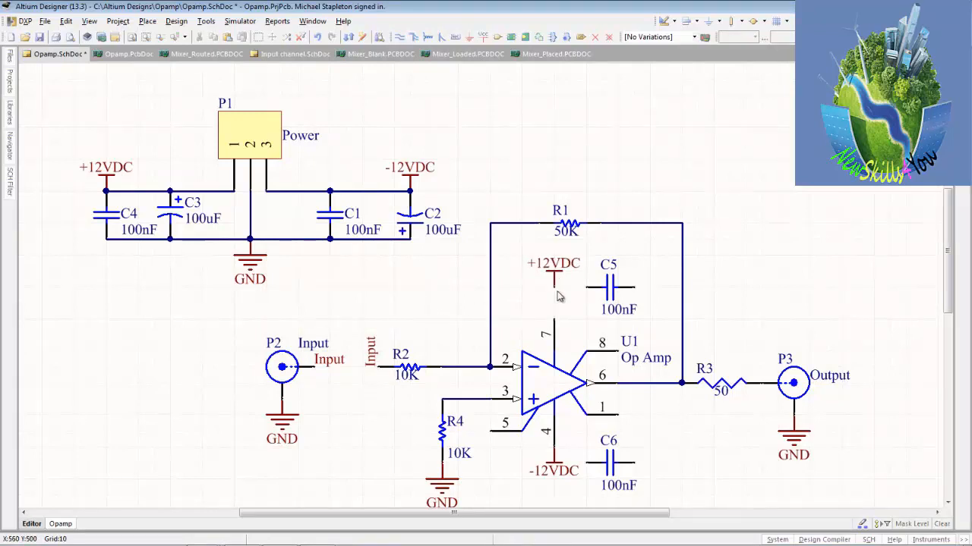
pyautogui.moveTo(554, 459); pyautogui.dragTo(554, 475)
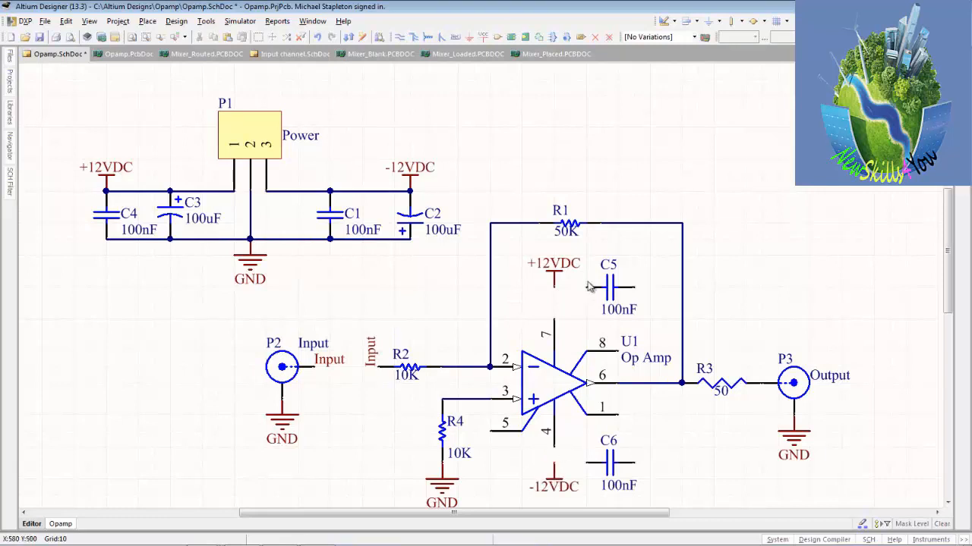
pyautogui.click(400, 36)
pyautogui.click(554, 321)
pyautogui.click(554, 286)
pyautogui.click(586, 287)
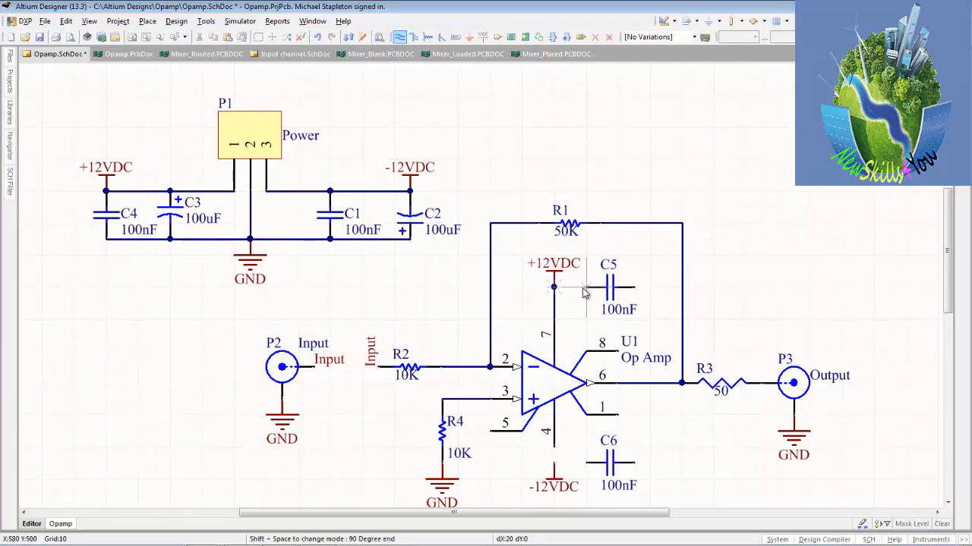
# Step: Wire U1 pin 4 to the -12VDC port and to the near end of C6
pyautogui.click(554, 465)
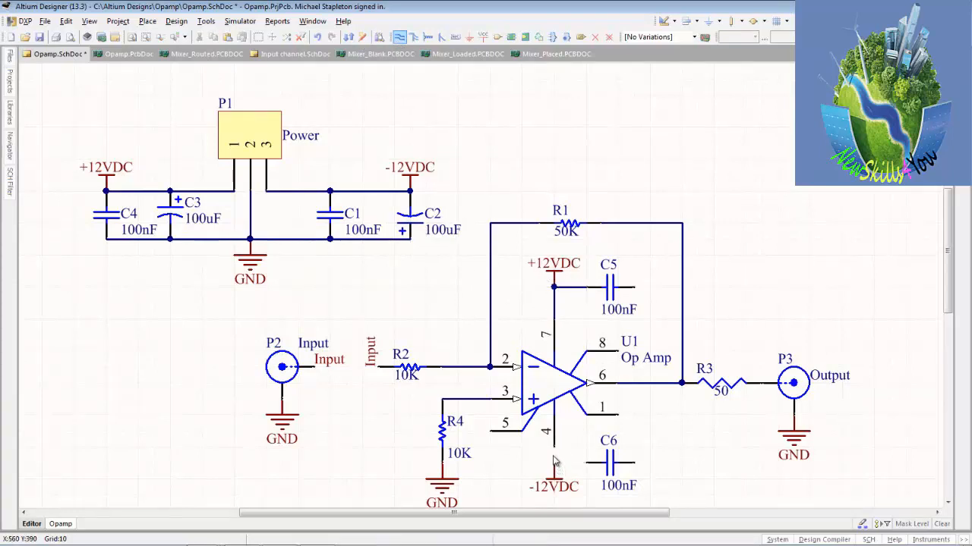
pyautogui.click(554, 449)
pyautogui.click(584, 463)
pyautogui.click(554, 462)
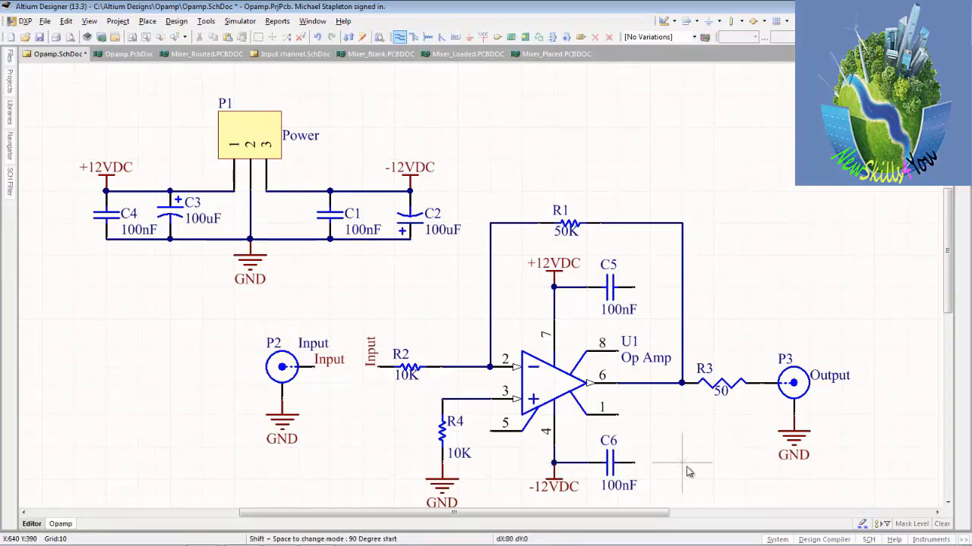
pyautogui.press('Escape')
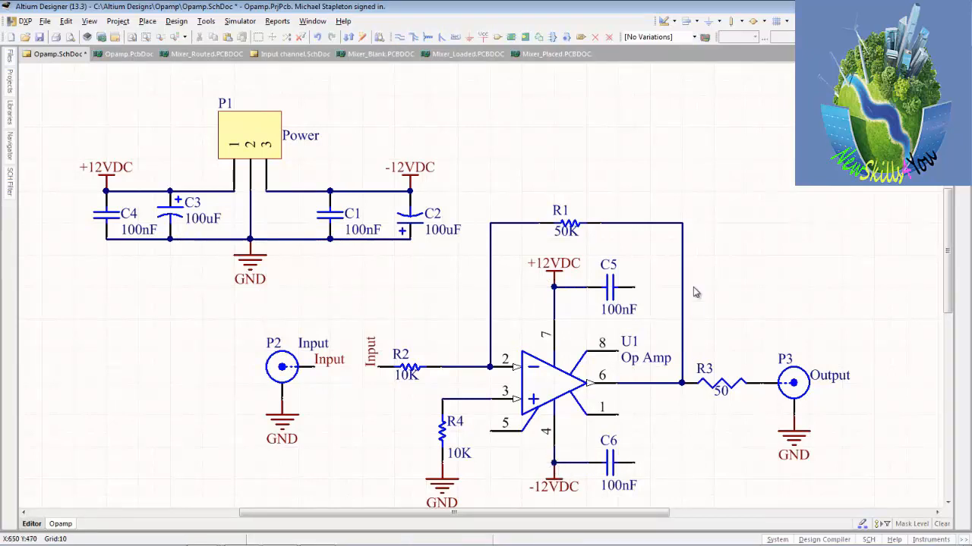
# Step: Place a sideways GND port on the free end of both C5 and C6, and save the schematic
pyautogui.click(470, 39)
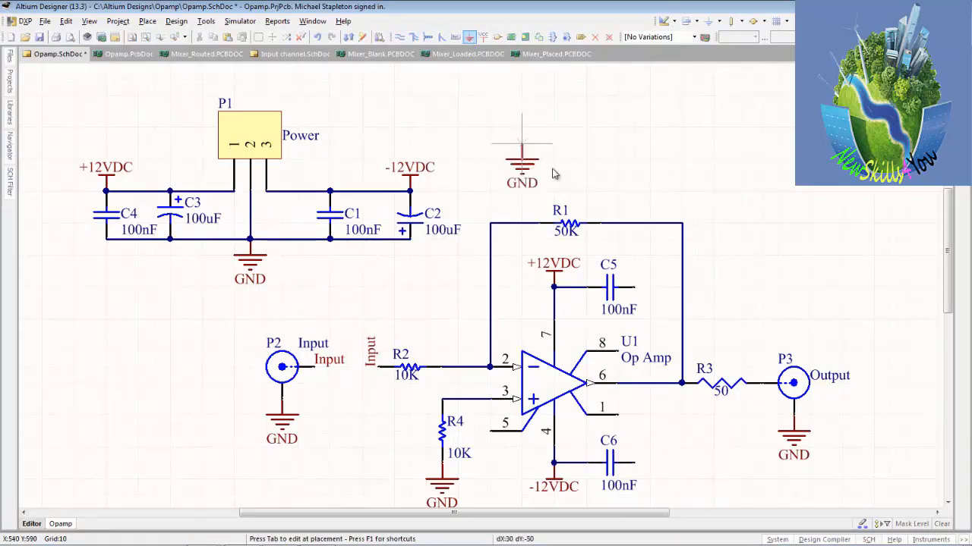
pyautogui.press('space')
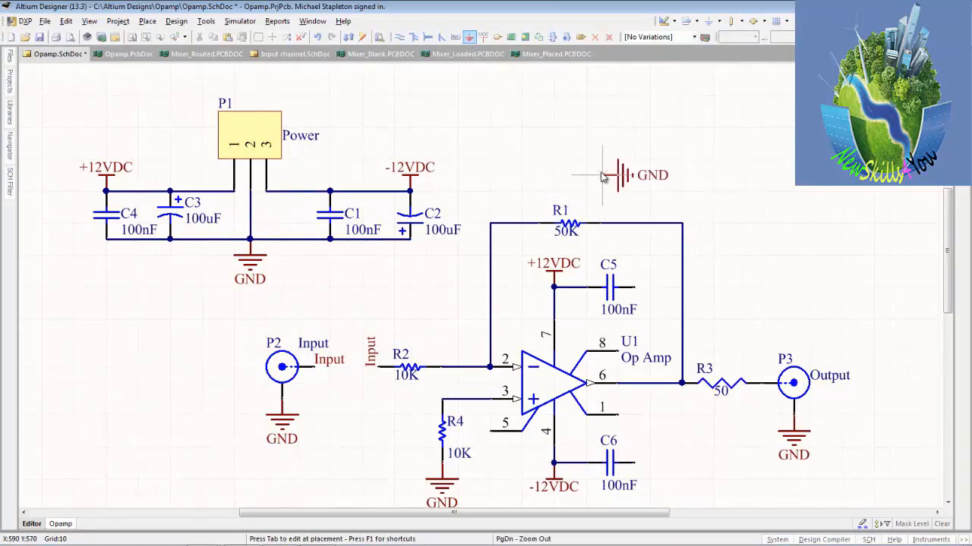
pyautogui.click(637, 286)
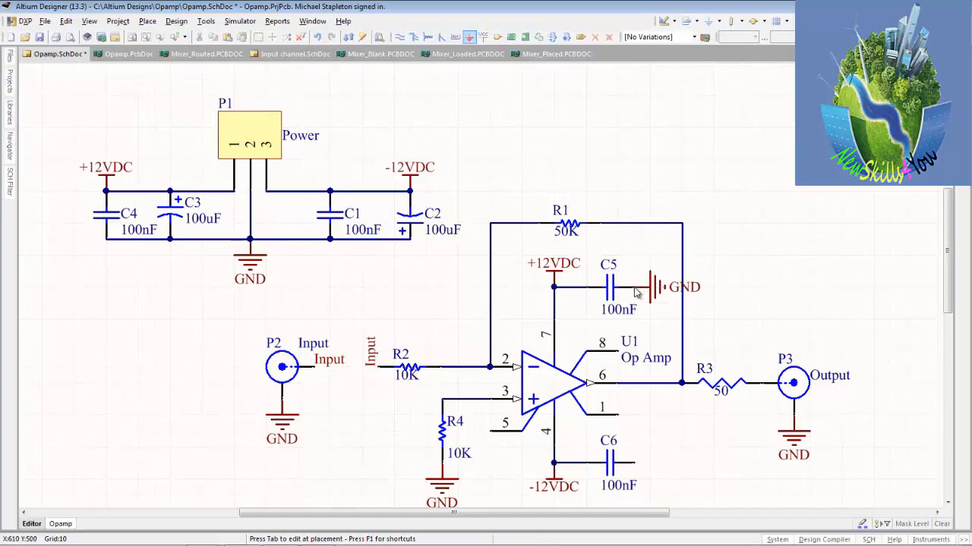
pyautogui.click(636, 462)
pyautogui.press('Escape')
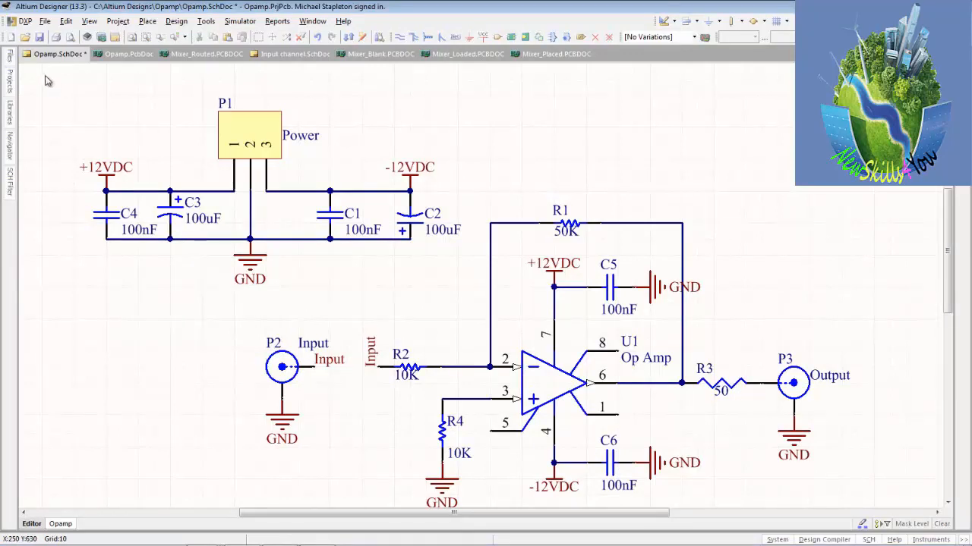
pyautogui.click(39, 37)
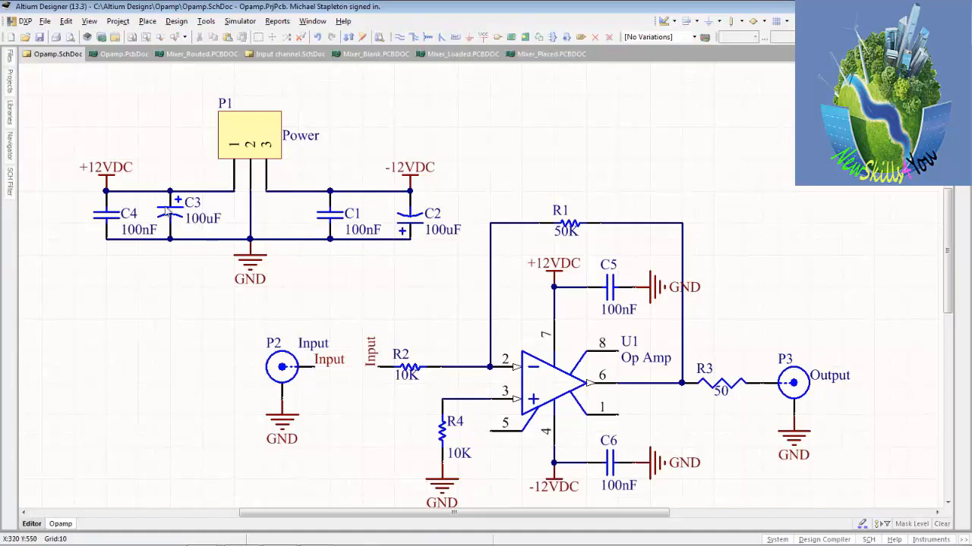
# Step: Open the Mixer_Routed board and examine how its supply tracks run across the input channels' op amps and decoupling capacitors
pyautogui.moveTo(168, 213)
pyautogui.click(120, 54)
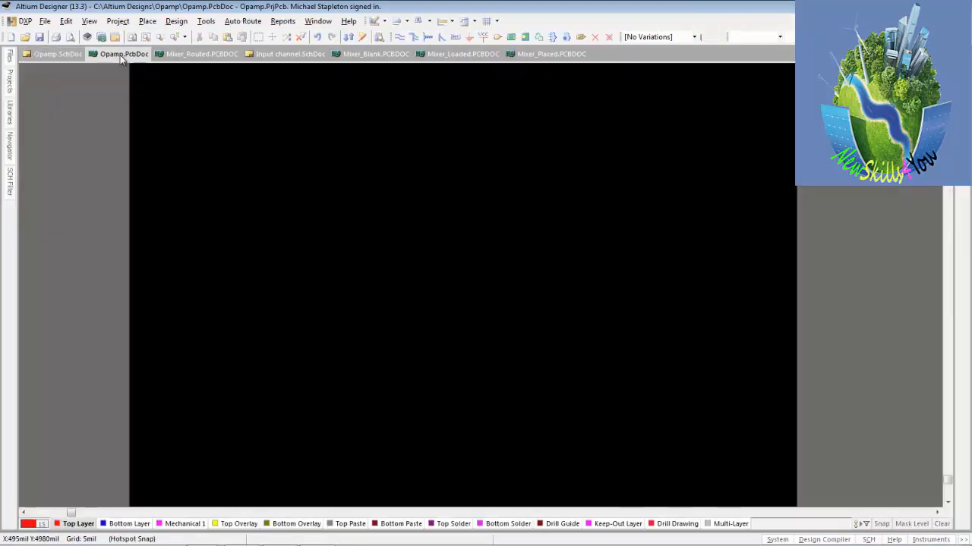
pyautogui.click(173, 56)
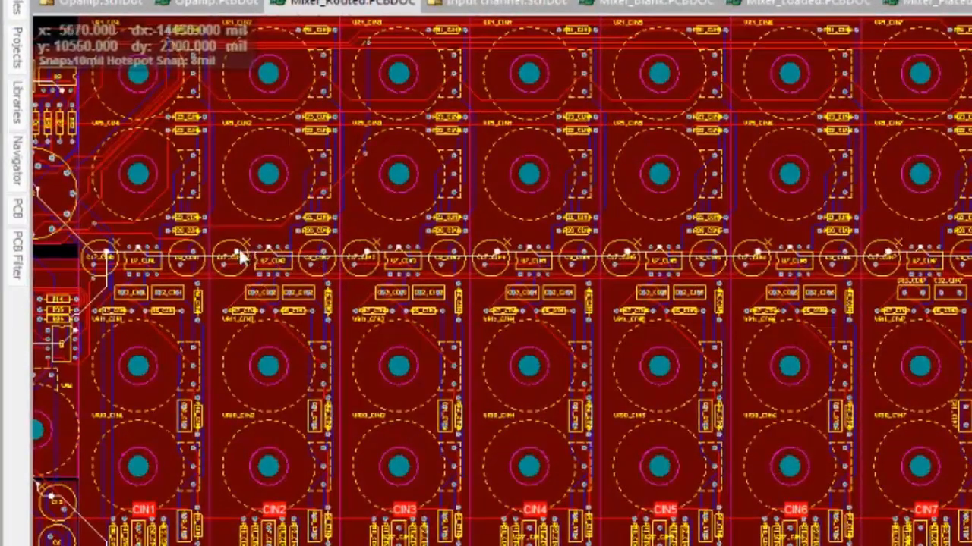
pyautogui.moveTo(146, 299); pyautogui.dragTo(309, 256, button='right')
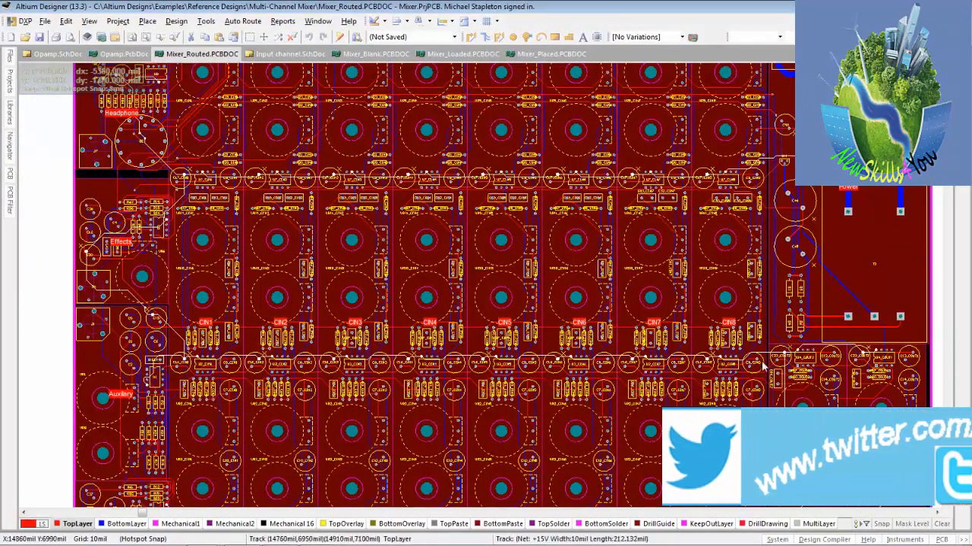
pyautogui.moveTo(798, 377); pyautogui.dragTo(801, 260, button='right')
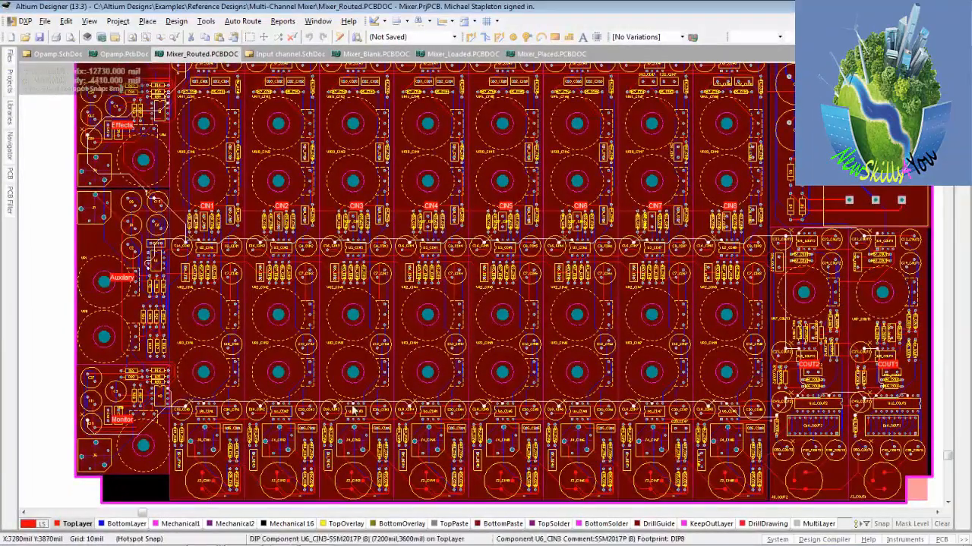
pyautogui.moveTo(350, 410)
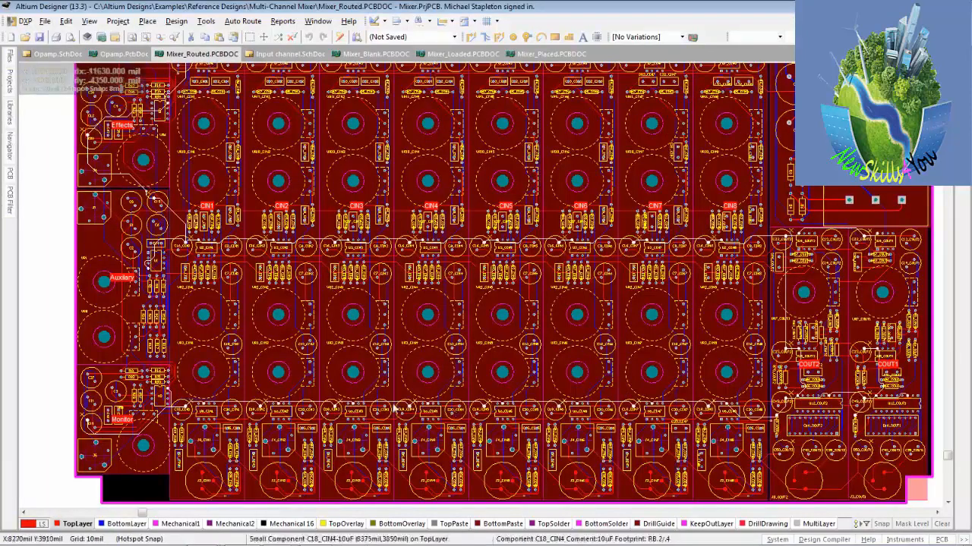
pyautogui.moveTo(240, 410)
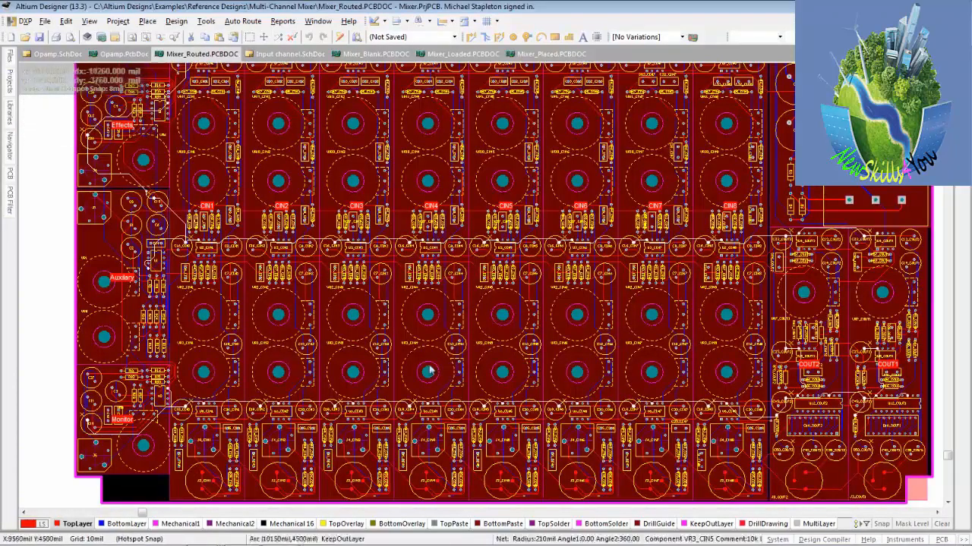
pyautogui.moveTo(265, 361)
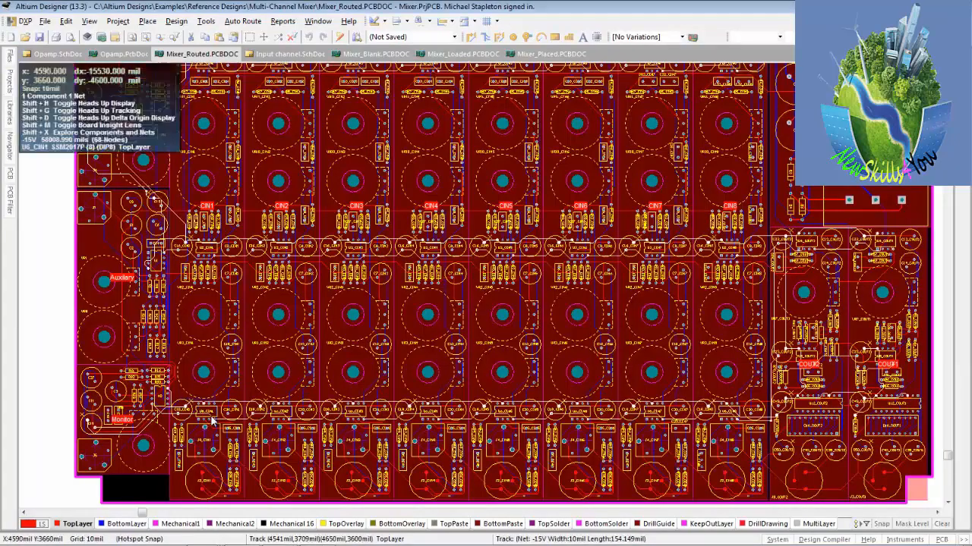
# Step: Inspect the highlighted supply track near C18 and U6 and across to the Power section, and return to the Opamp schematic
pyautogui.keyDown('ctrl'); pyautogui.scroll(1, 213, 421); pyautogui.keyUp('ctrl')
pyautogui.keyDown('ctrl'); pyautogui.scroll(2, 213, 421); pyautogui.keyUp('ctrl')
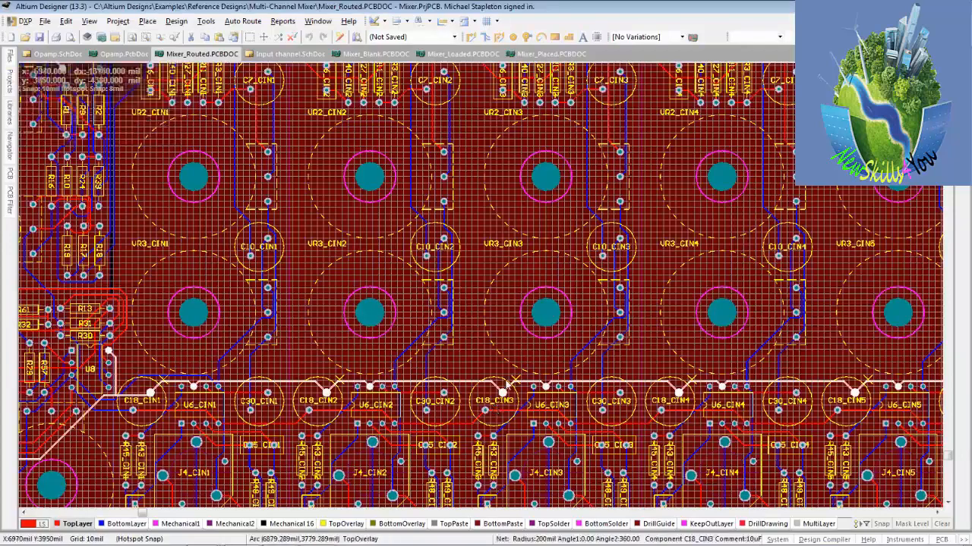
pyautogui.keyDown('ctrl'); pyautogui.scroll(-2, 497, 398); pyautogui.keyUp('ctrl')
pyautogui.keyDown('ctrl'); pyautogui.scroll(-1, 506, 386); pyautogui.keyUp('ctrl')
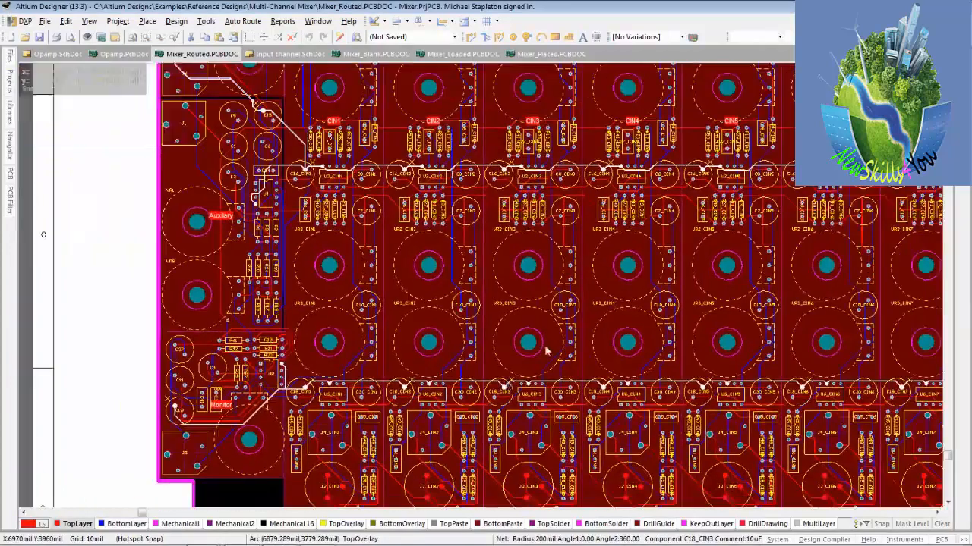
pyautogui.moveTo(733, 268); pyautogui.dragTo(604, 367, button='right')
pyautogui.moveTo(676, 170); pyautogui.dragTo(433, 373, button='right')
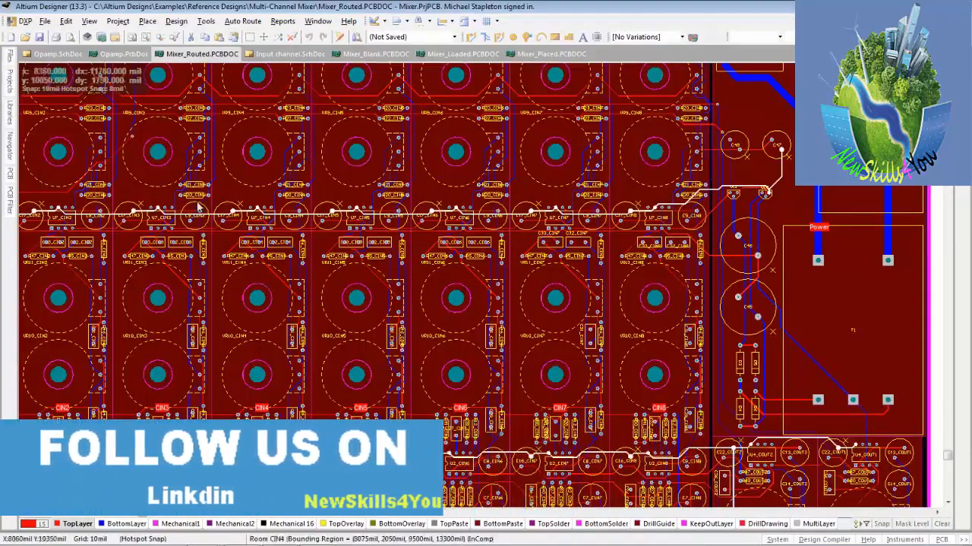
pyautogui.click(32, 57)
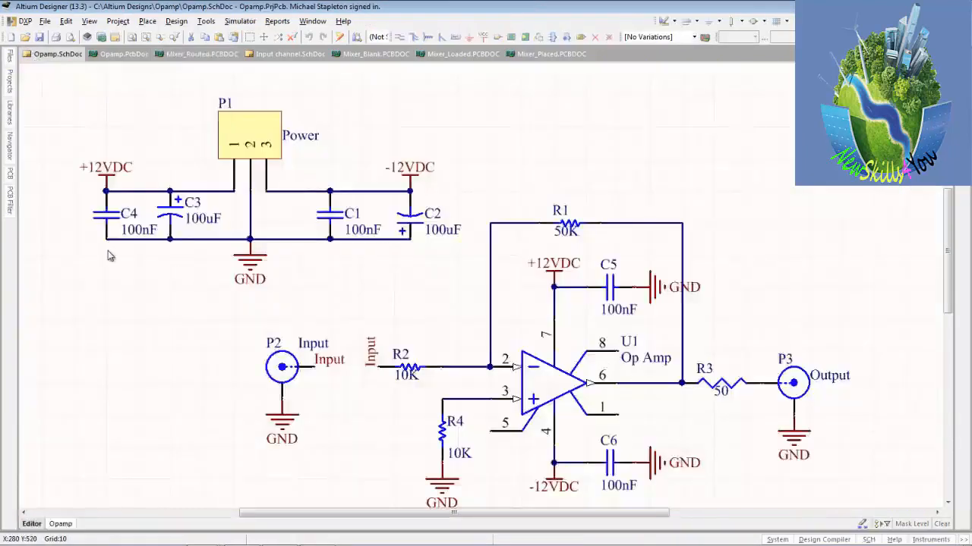